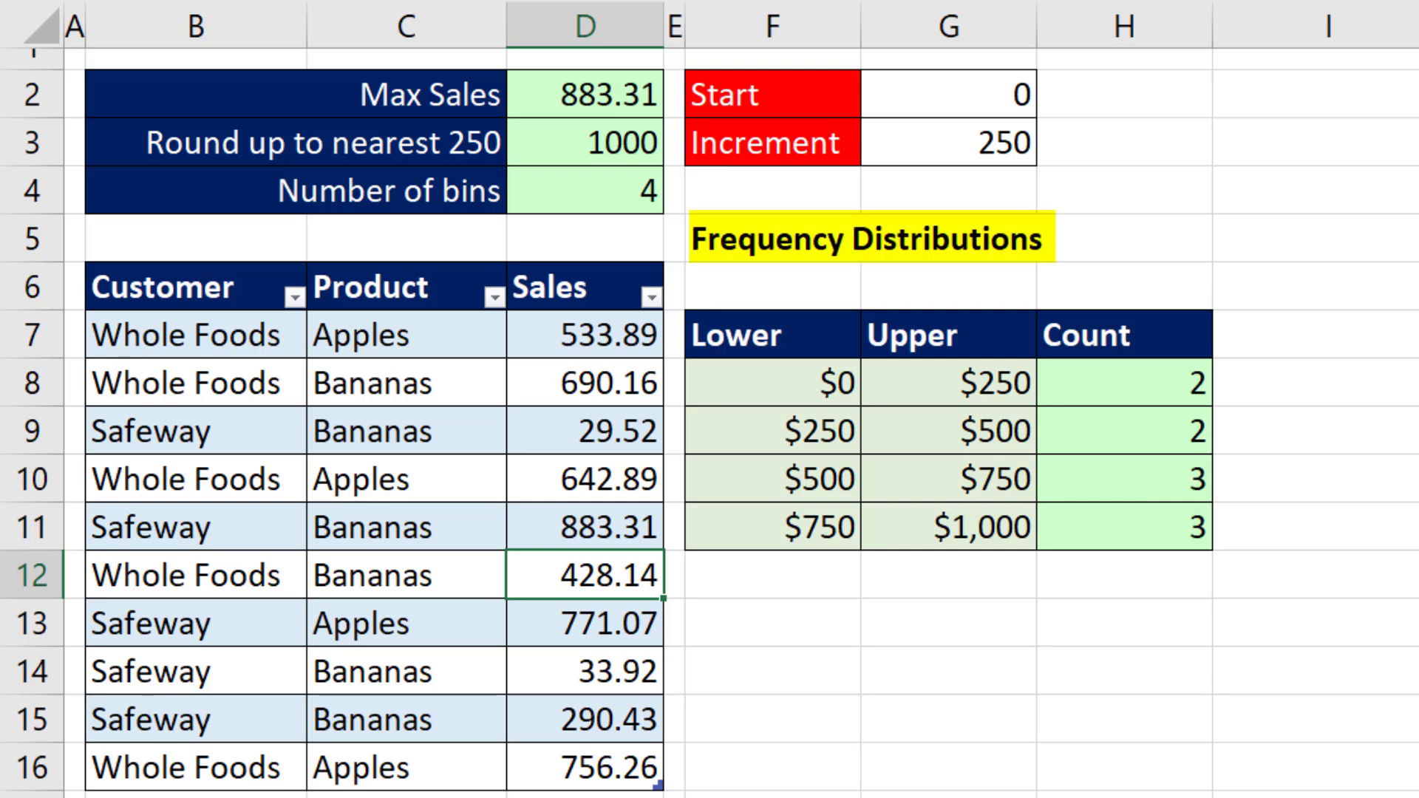
# Change the D15 sale from 290.43 to 1290.43 so the frequency table recalculates.
pyautogui.click(581, 708)
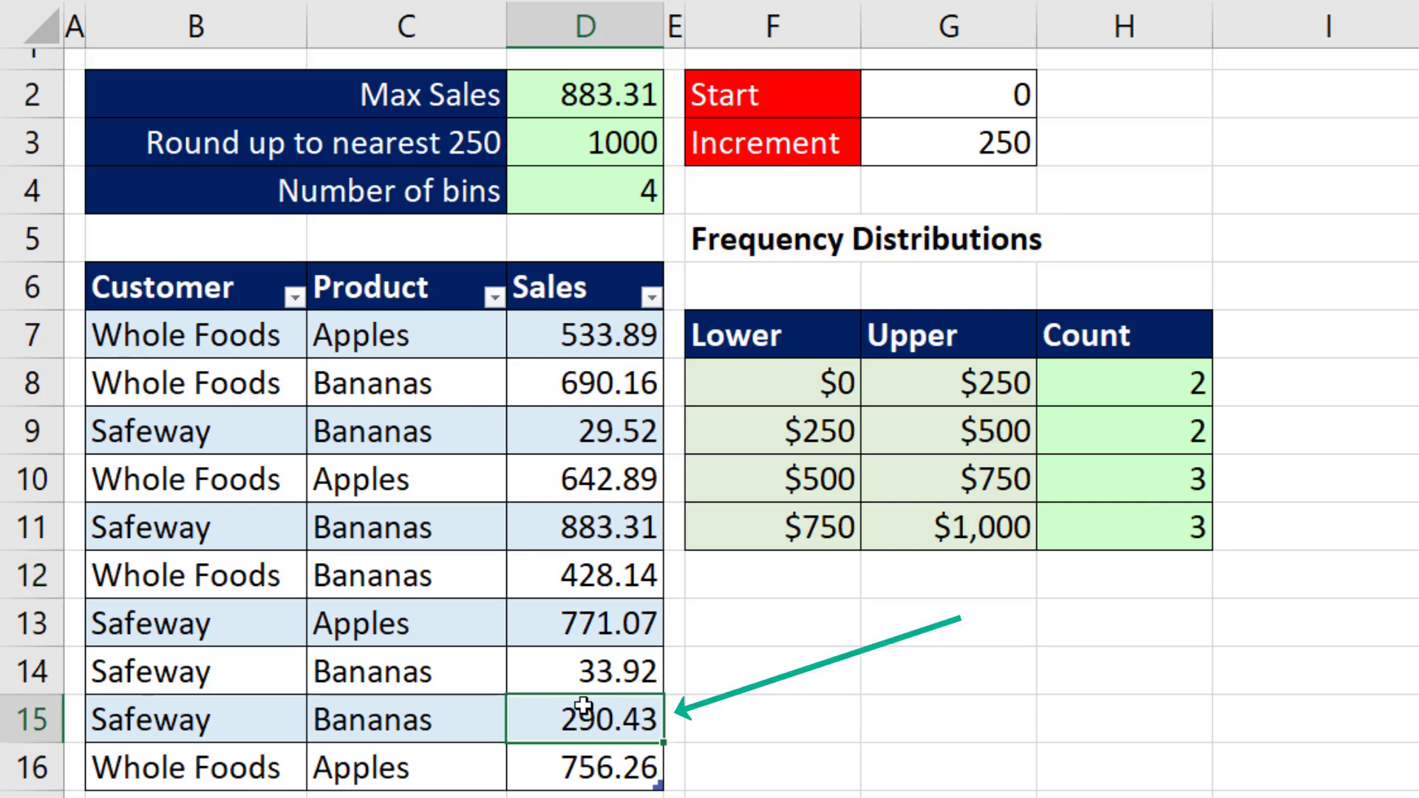
pyautogui.doubleClick(560, 716)
pyautogui.write('1')
pyautogui.press('Return')
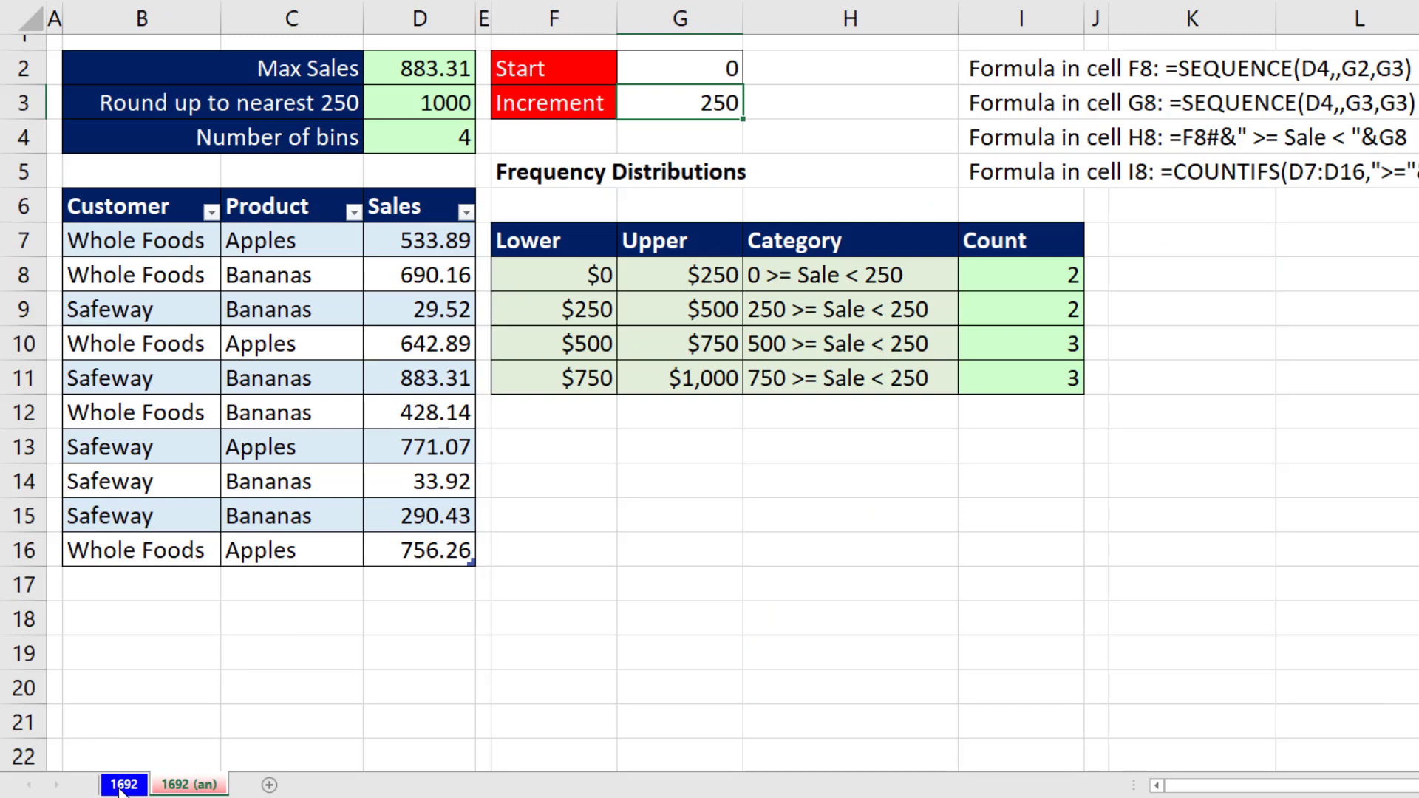
# On sheet 1692, enter =MAX(fSales[Sales]) in D2 so Max Sales returns 883.31.
pyautogui.click(119, 782)
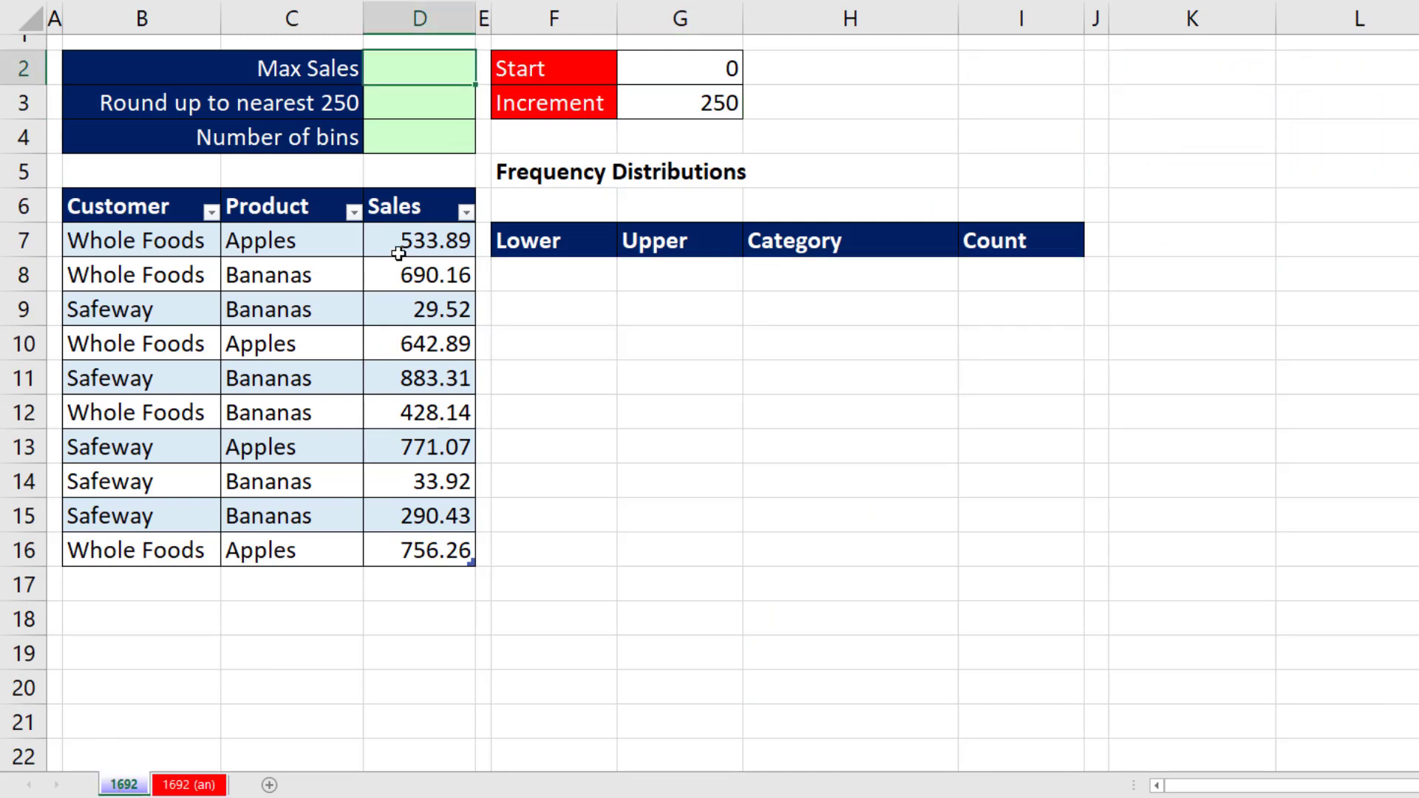
pyautogui.write('=')
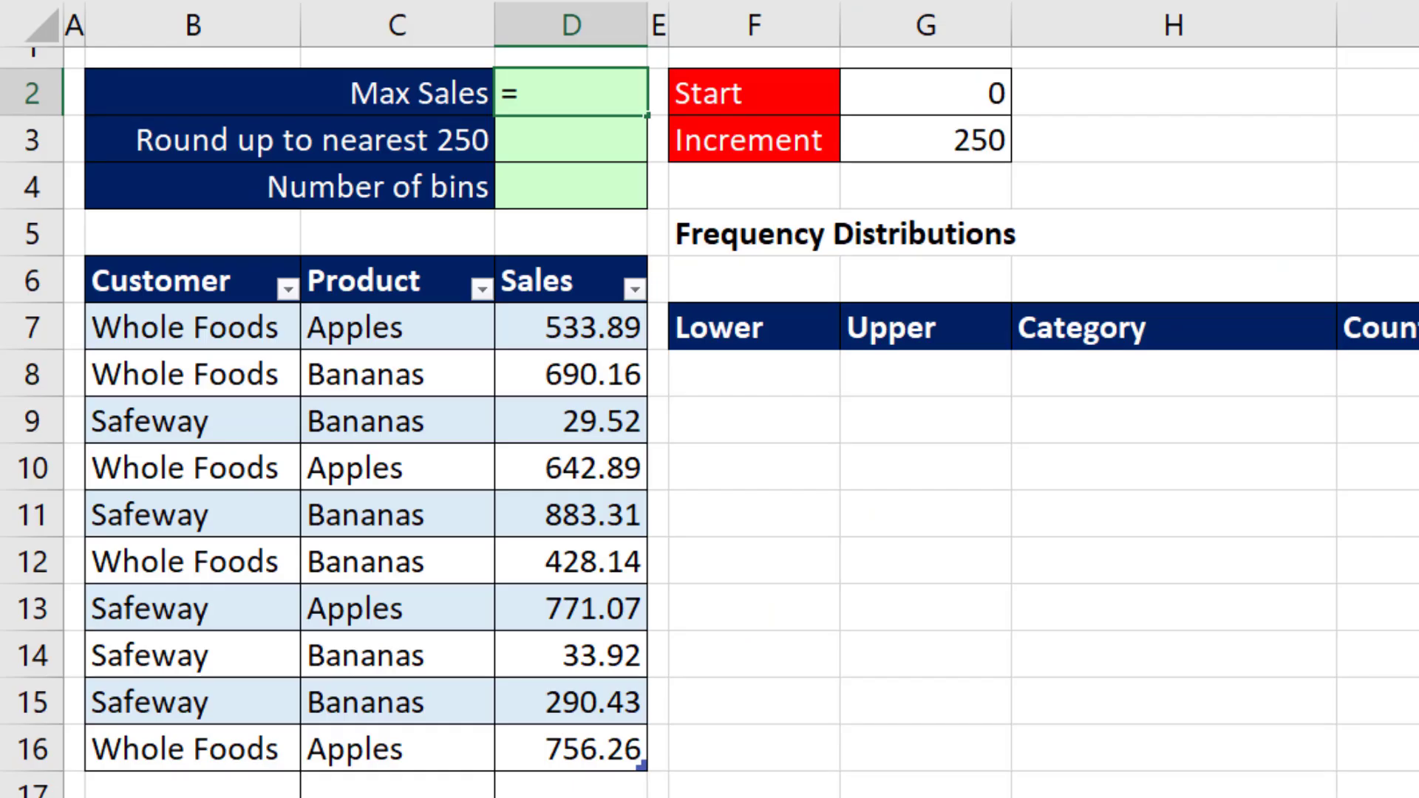
pyautogui.write('=max')
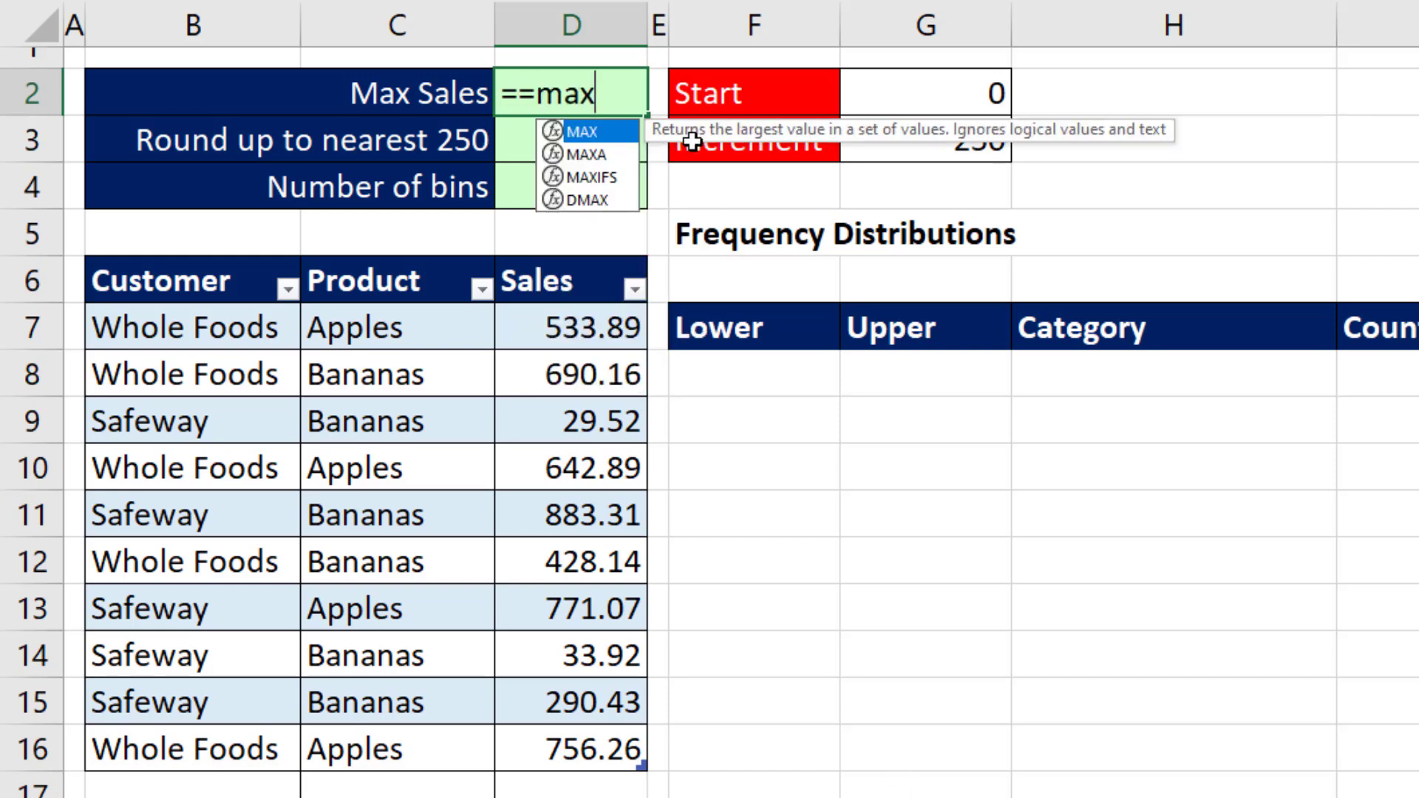
pyautogui.click(531, 97)
pyautogui.press('BackSpace')
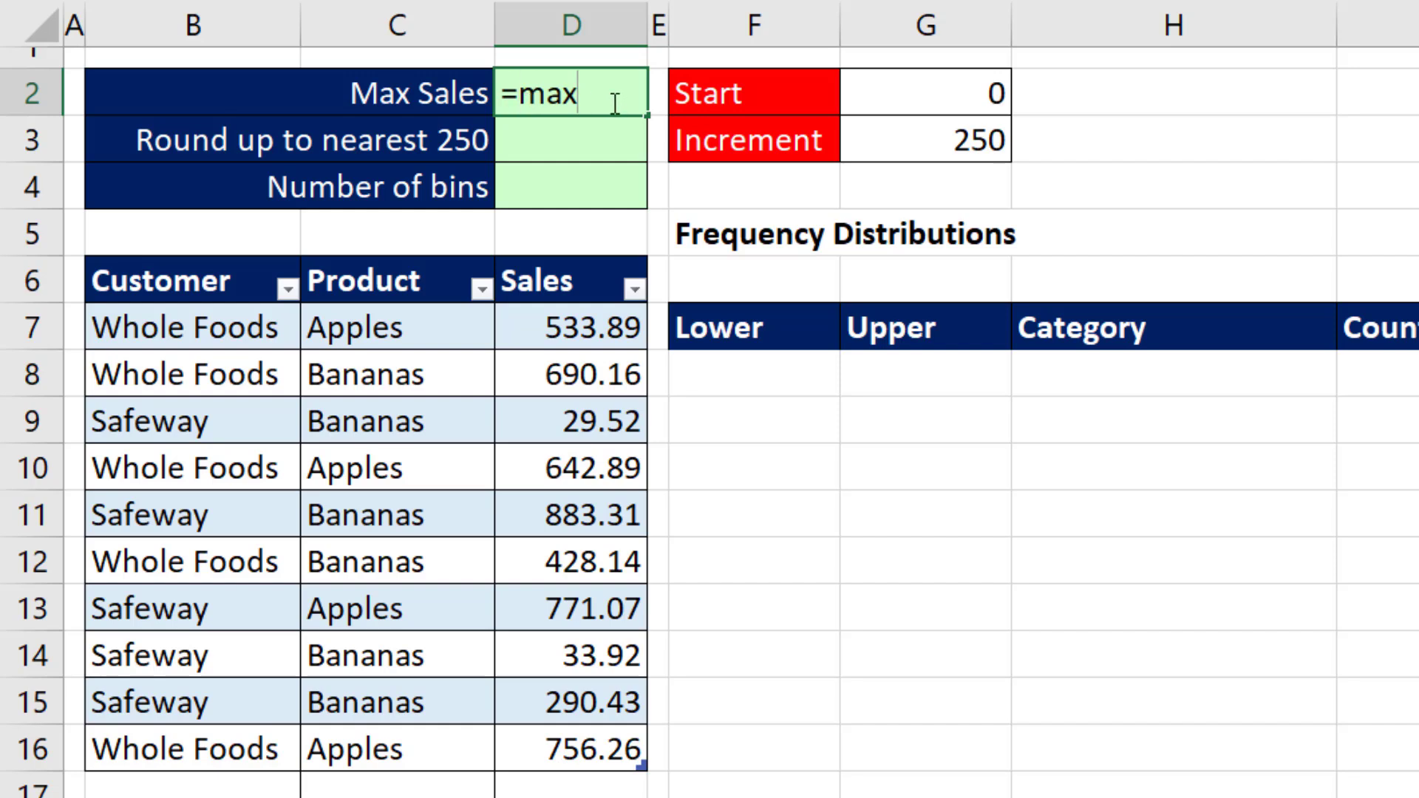
pyautogui.write('(')
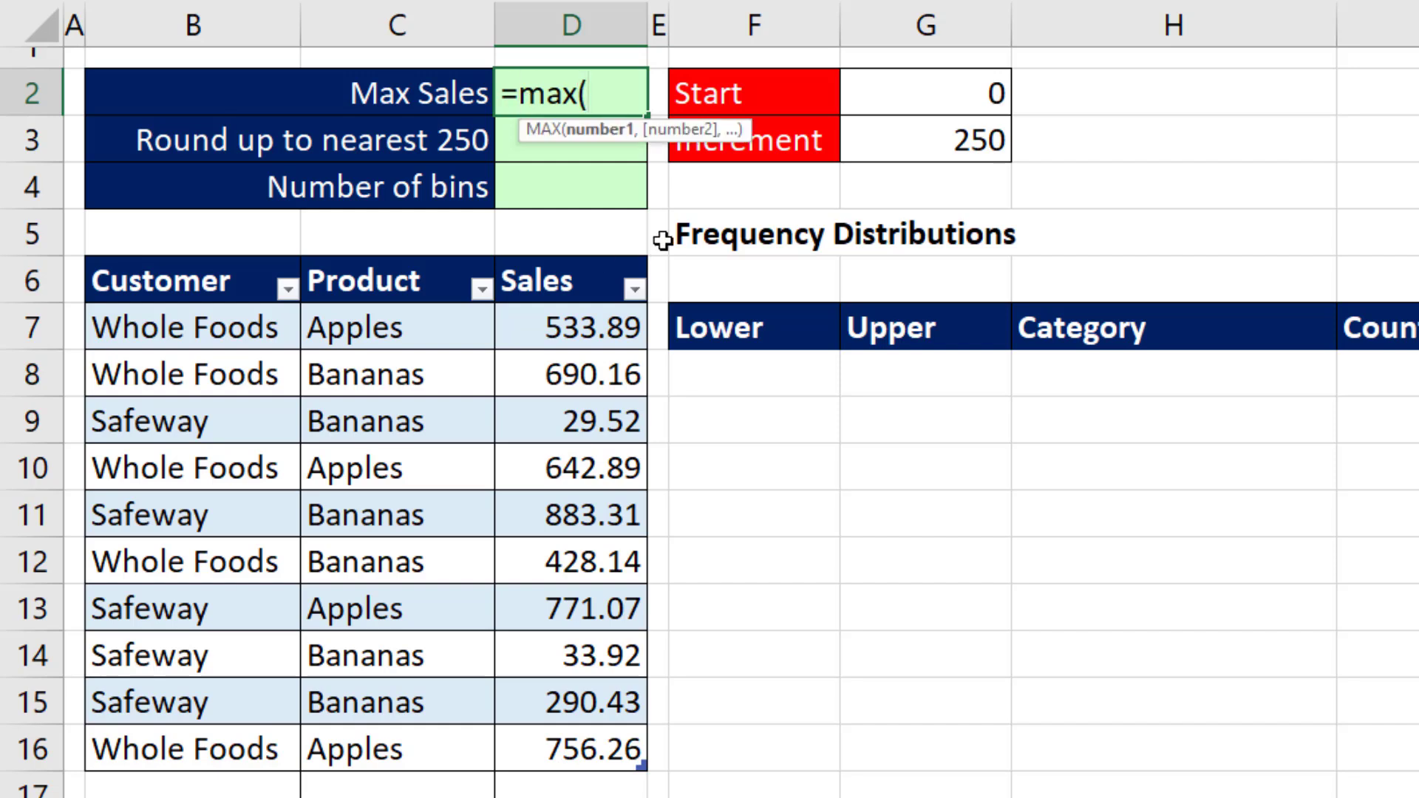
pyautogui.click(556, 253)
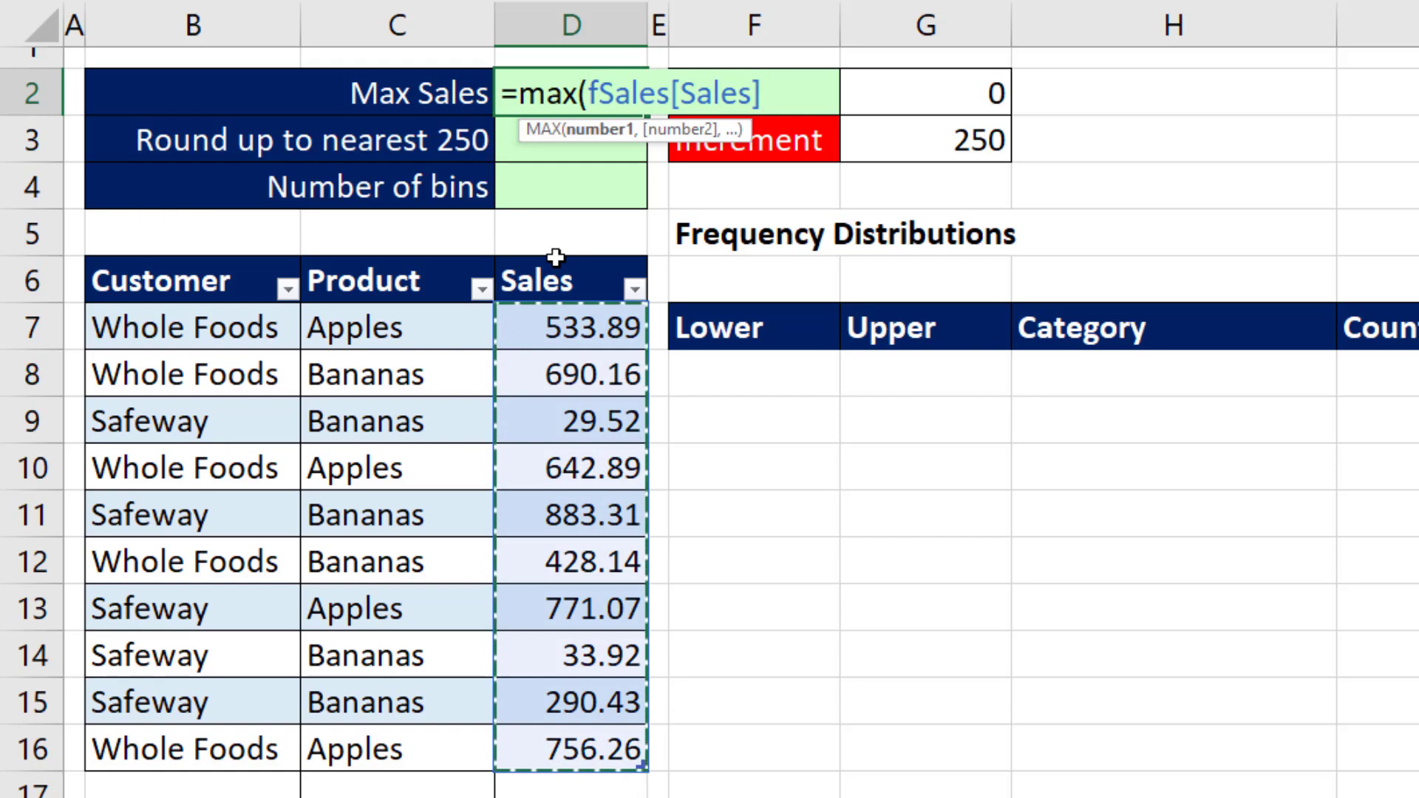
pyautogui.write(')')
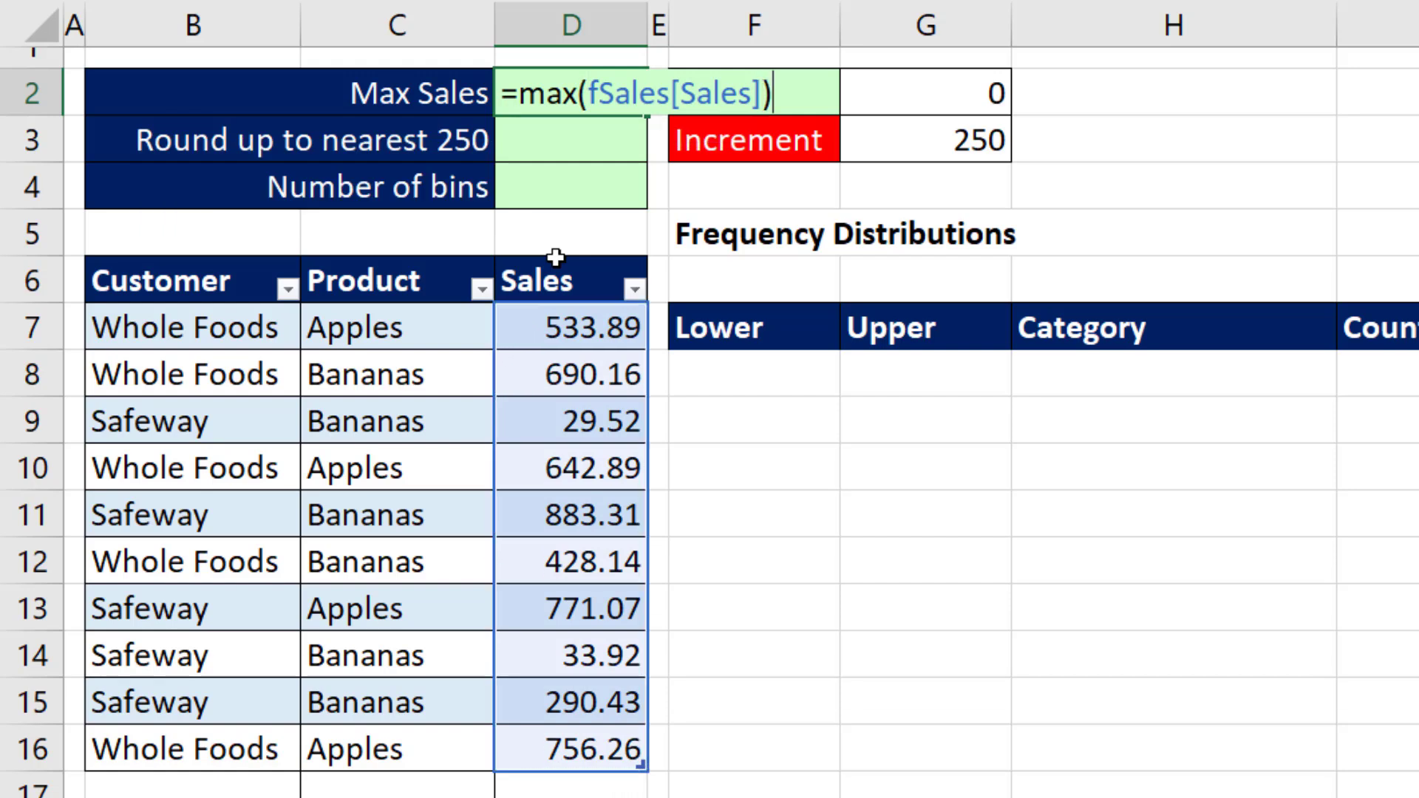
pyautogui.press('Return')
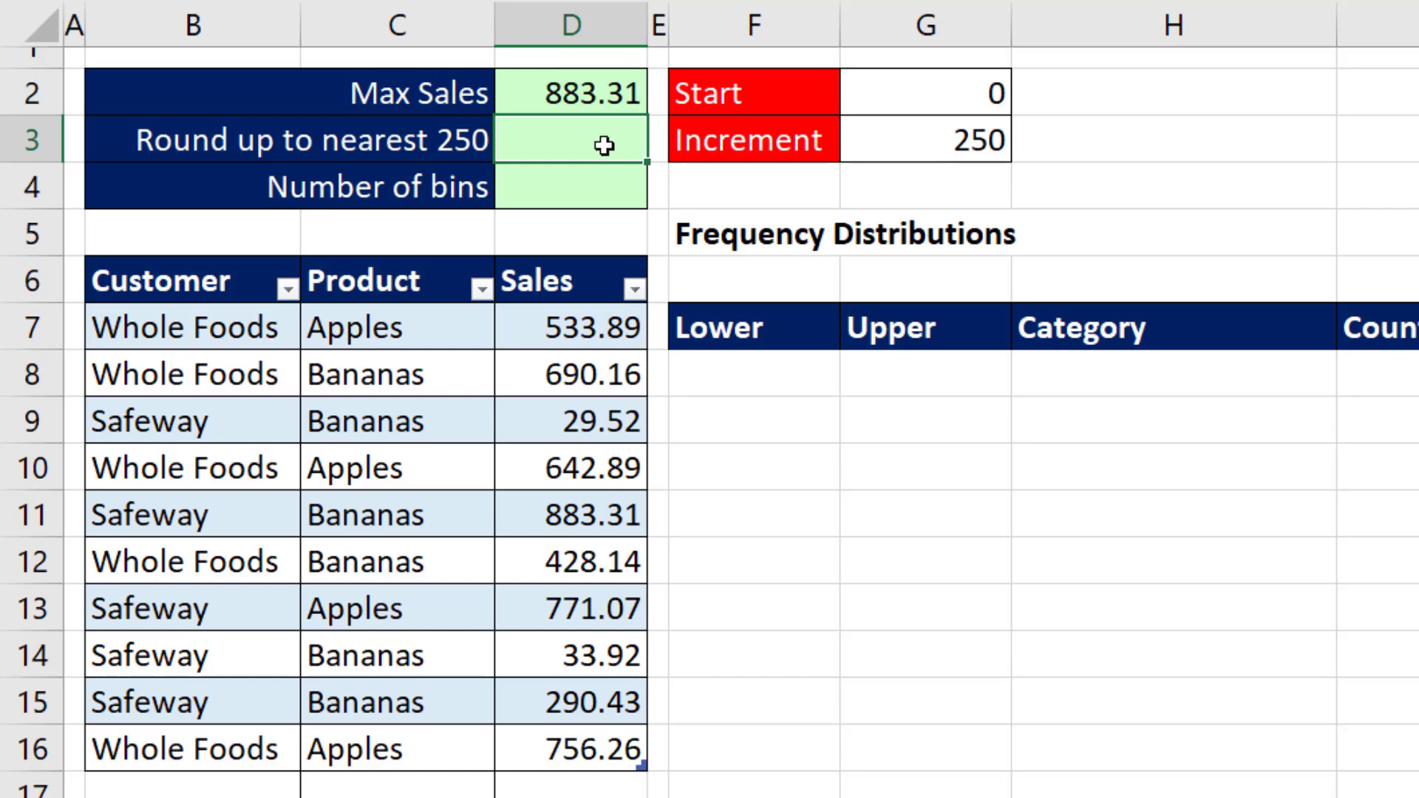
# Enter =CEILING.MATH(D2,G3) in D3 to round Max Sales up to 1000.
pyautogui.write('=ceil.m')
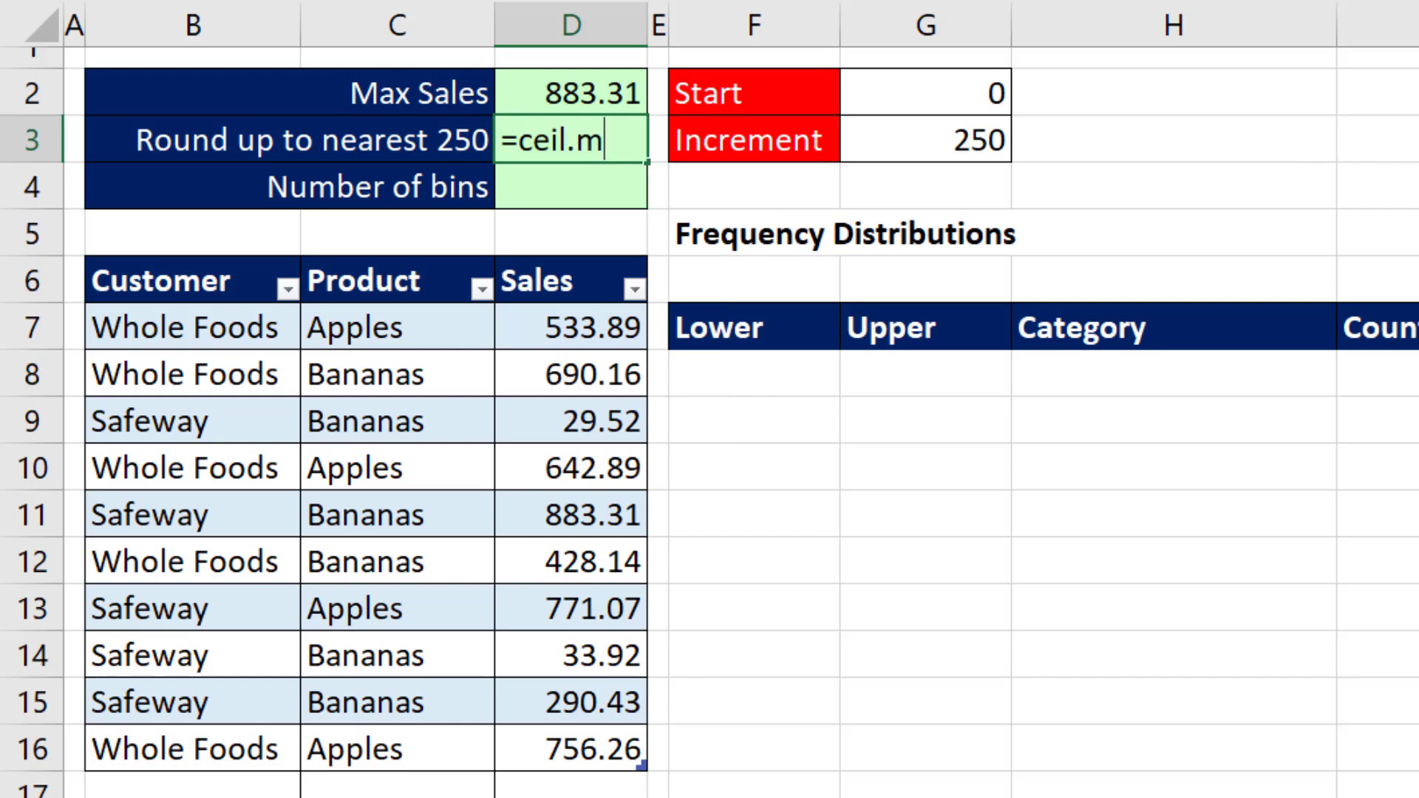
pyautogui.press('BackSpace')
pyautogui.press('BackSpace')
pyautogui.press('Tab')
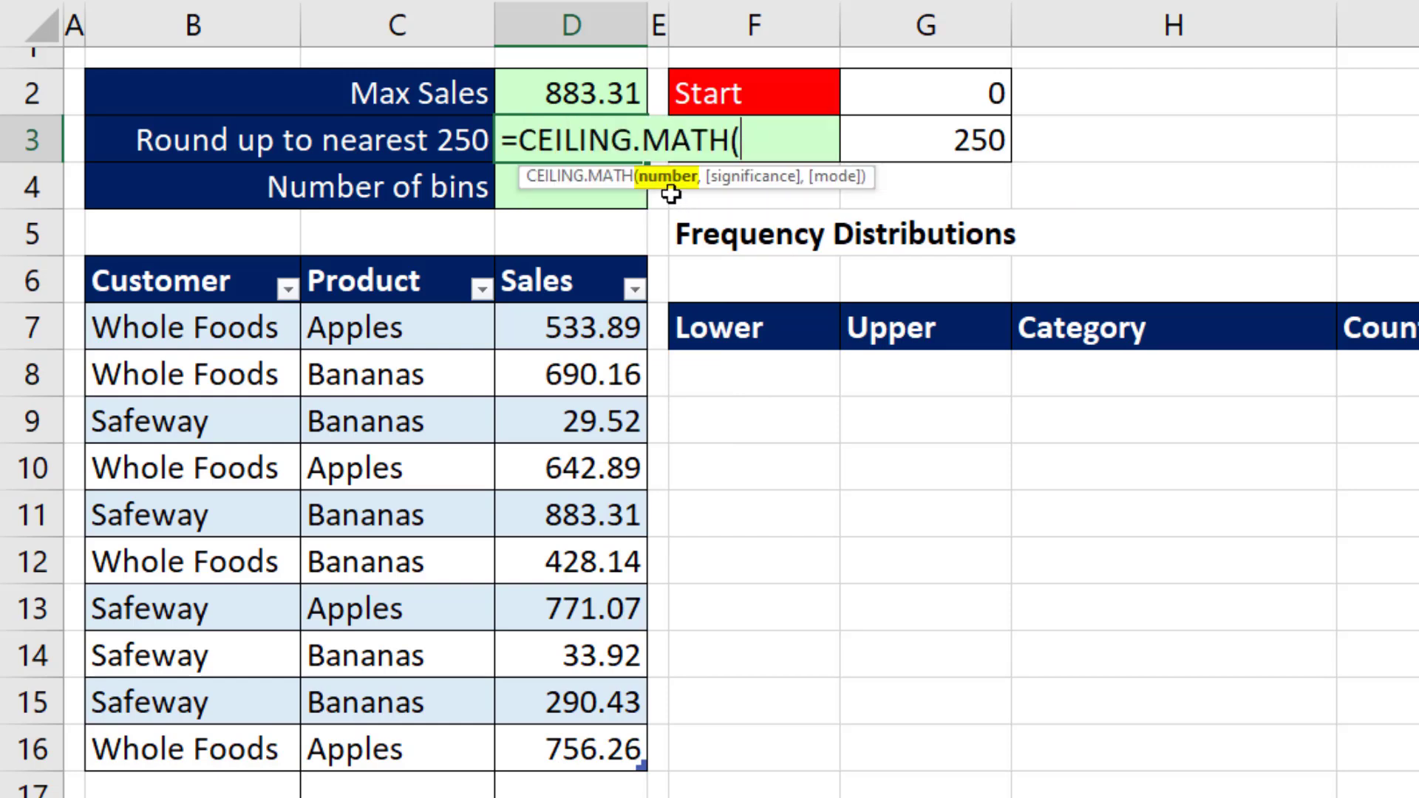
pyautogui.click(617, 91)
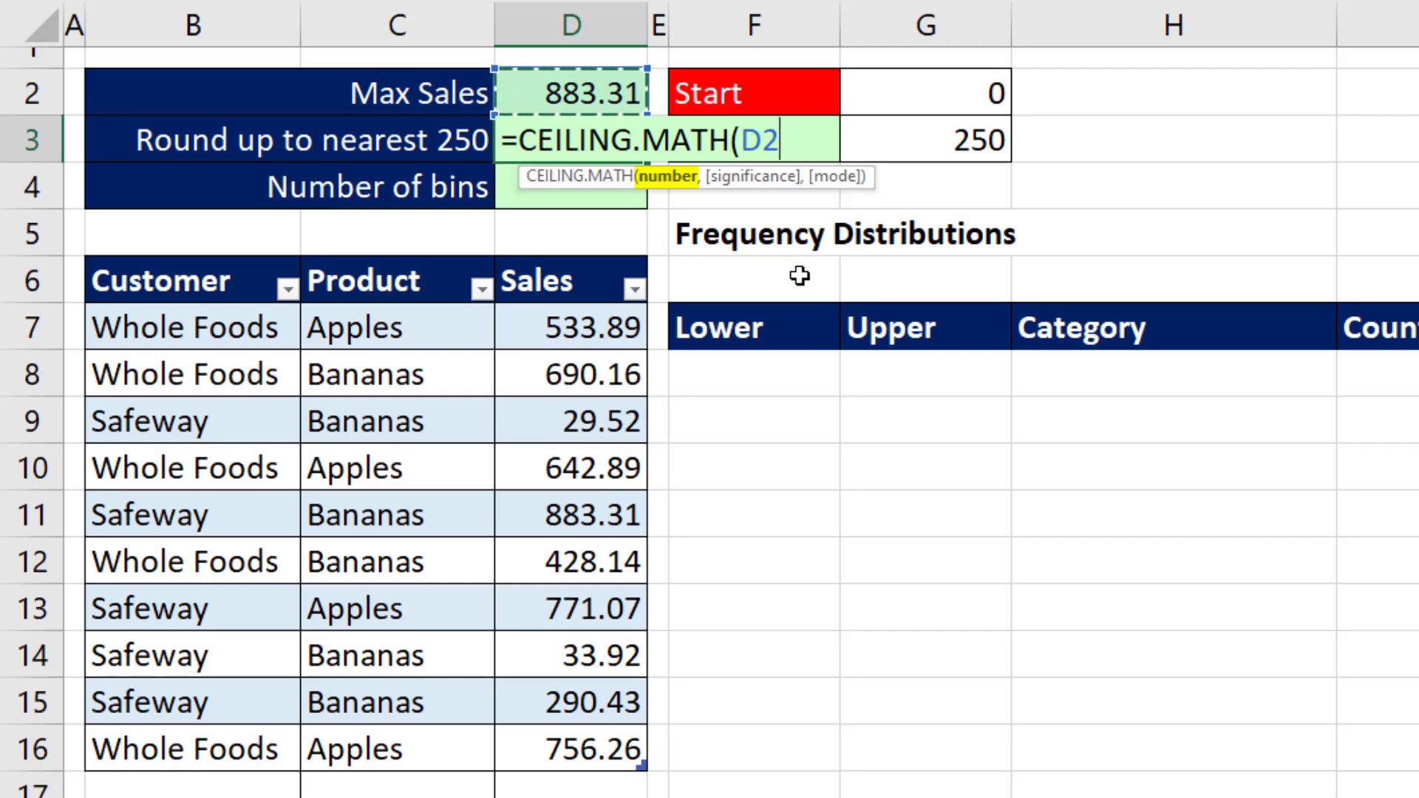
pyautogui.write(',')
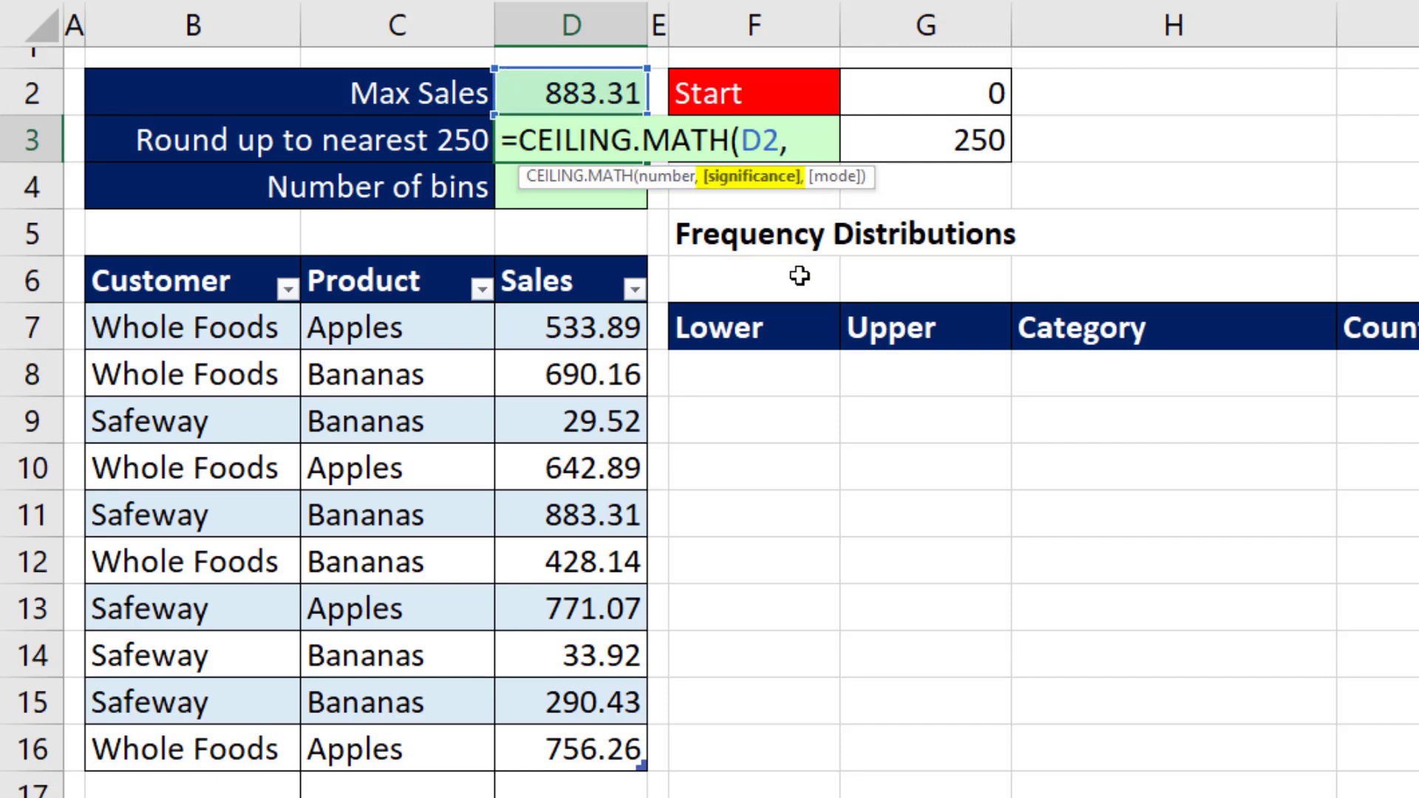
pyautogui.click(917, 141)
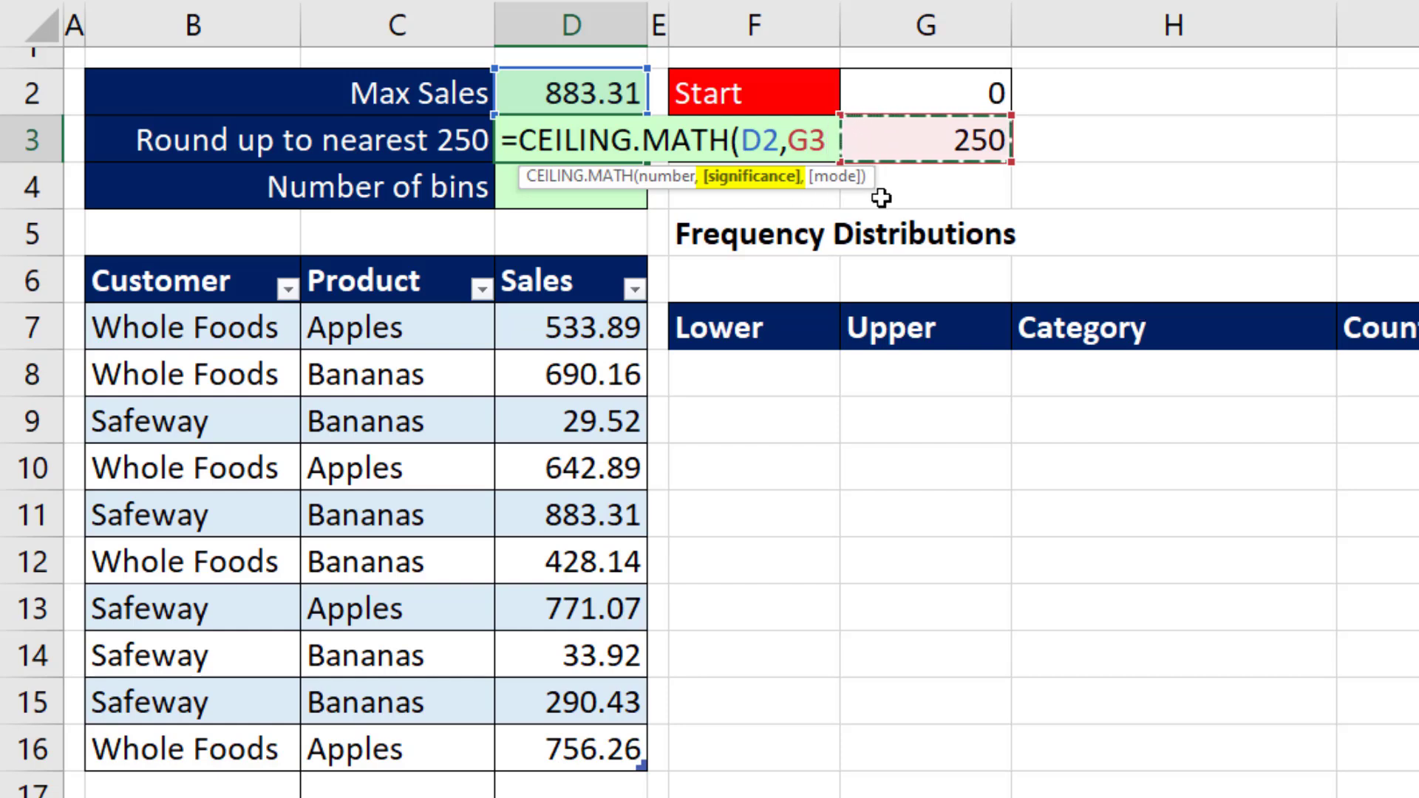
pyautogui.write(')')
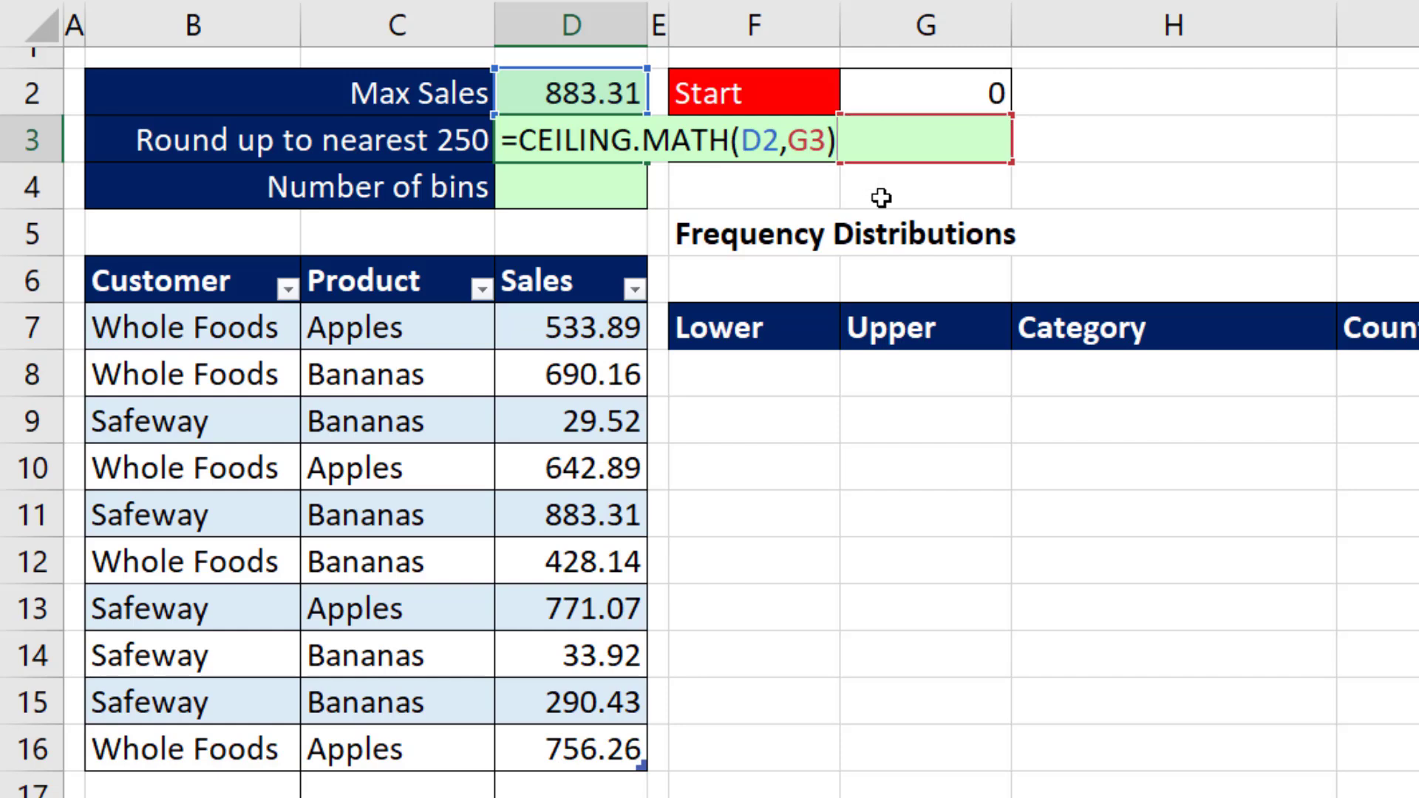
pyautogui.press('Return')
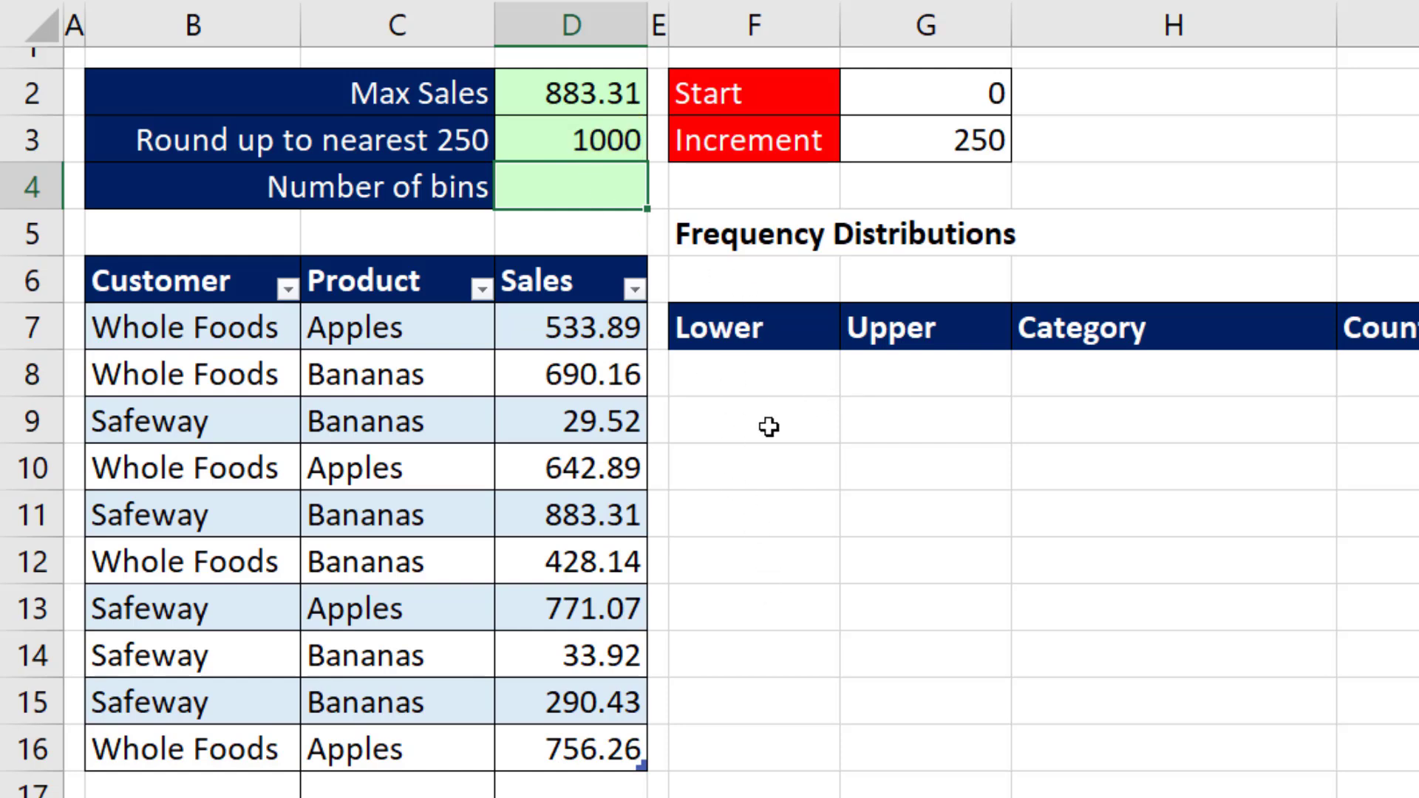
# Enter =D3/G3 in D4 so Number of bins shows 4.
pyautogui.write('=')
pyautogui.press('Up')
pyautogui.write('/')
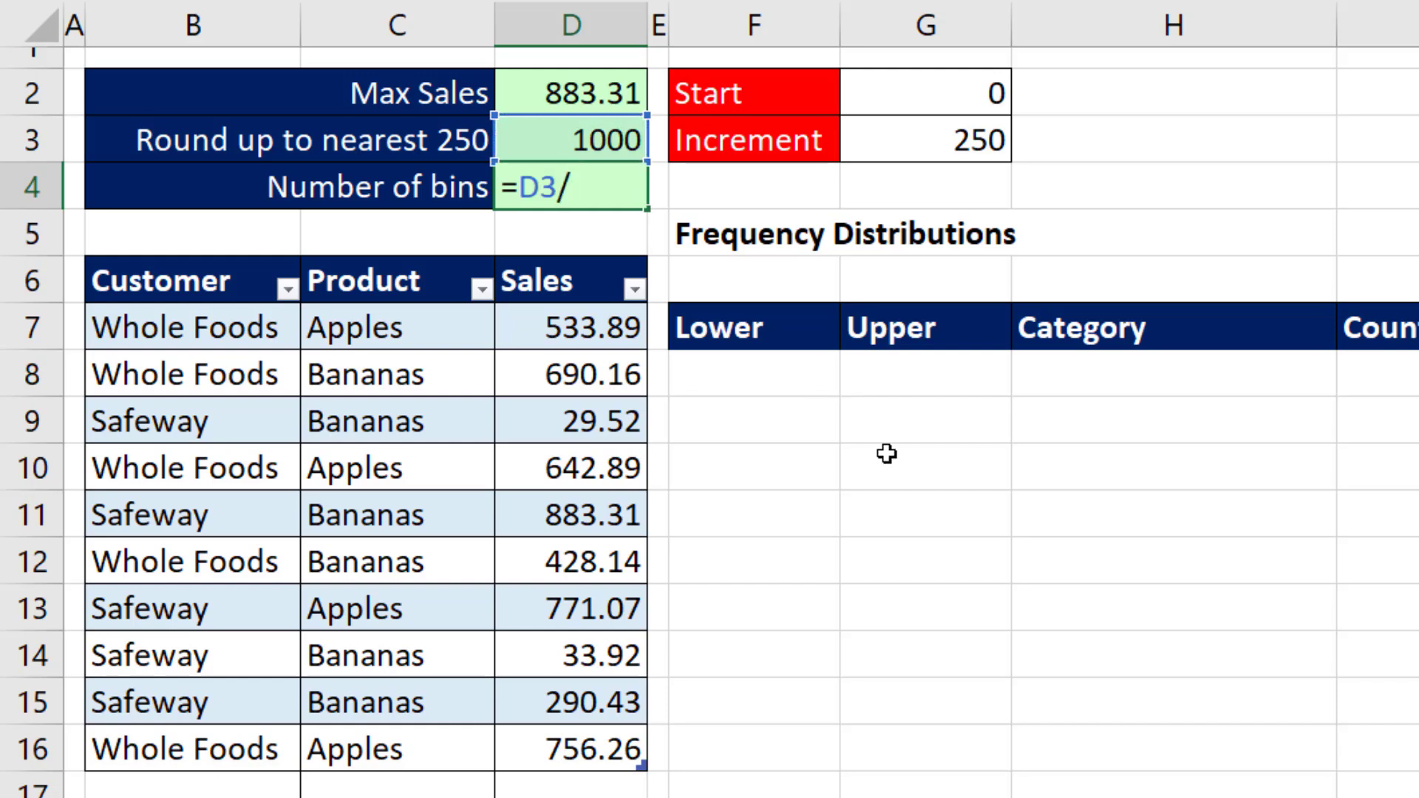
pyautogui.click(876, 141)
pyautogui.press('Return')
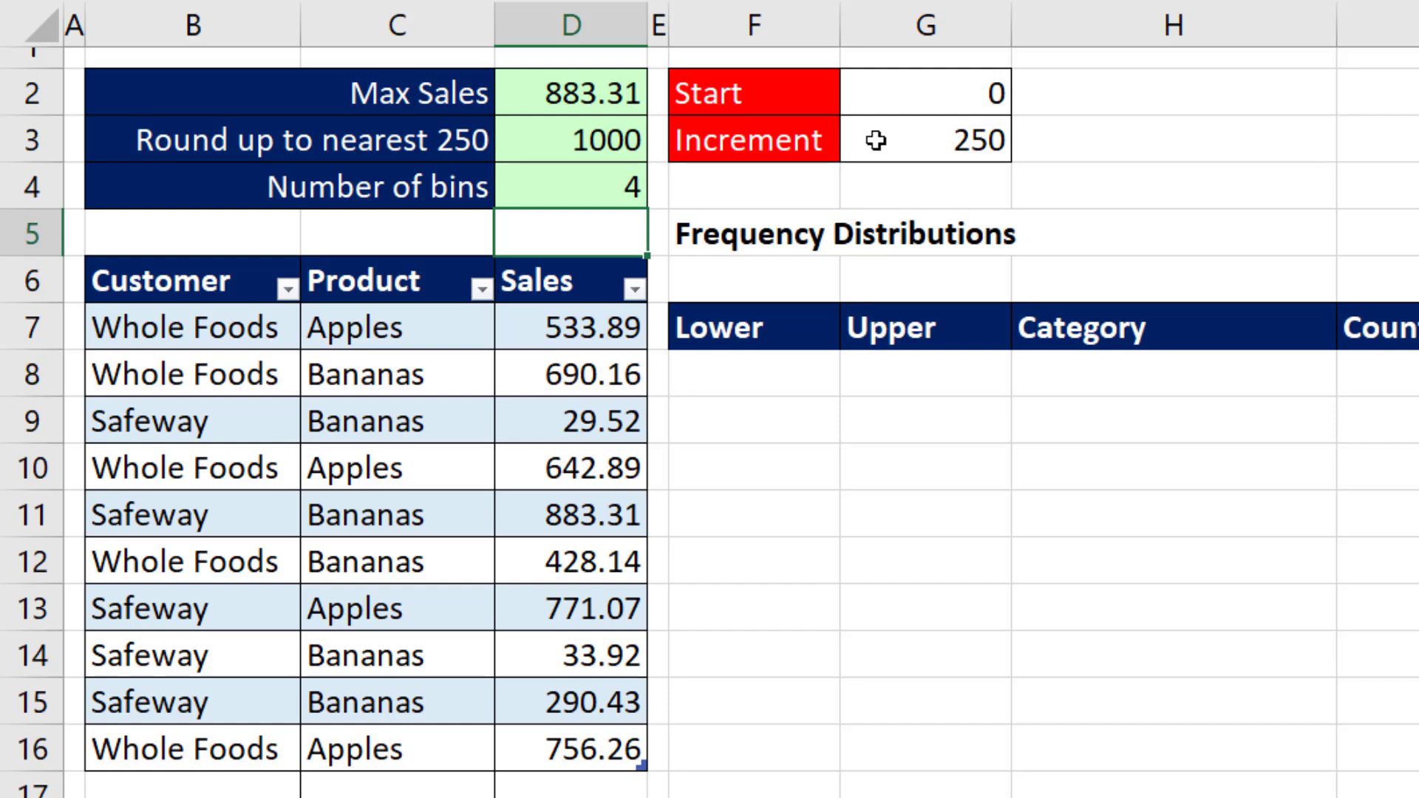
# Begin a SEQUENCE formula in F8, the first cell under Lower.
pyautogui.click(762, 369)
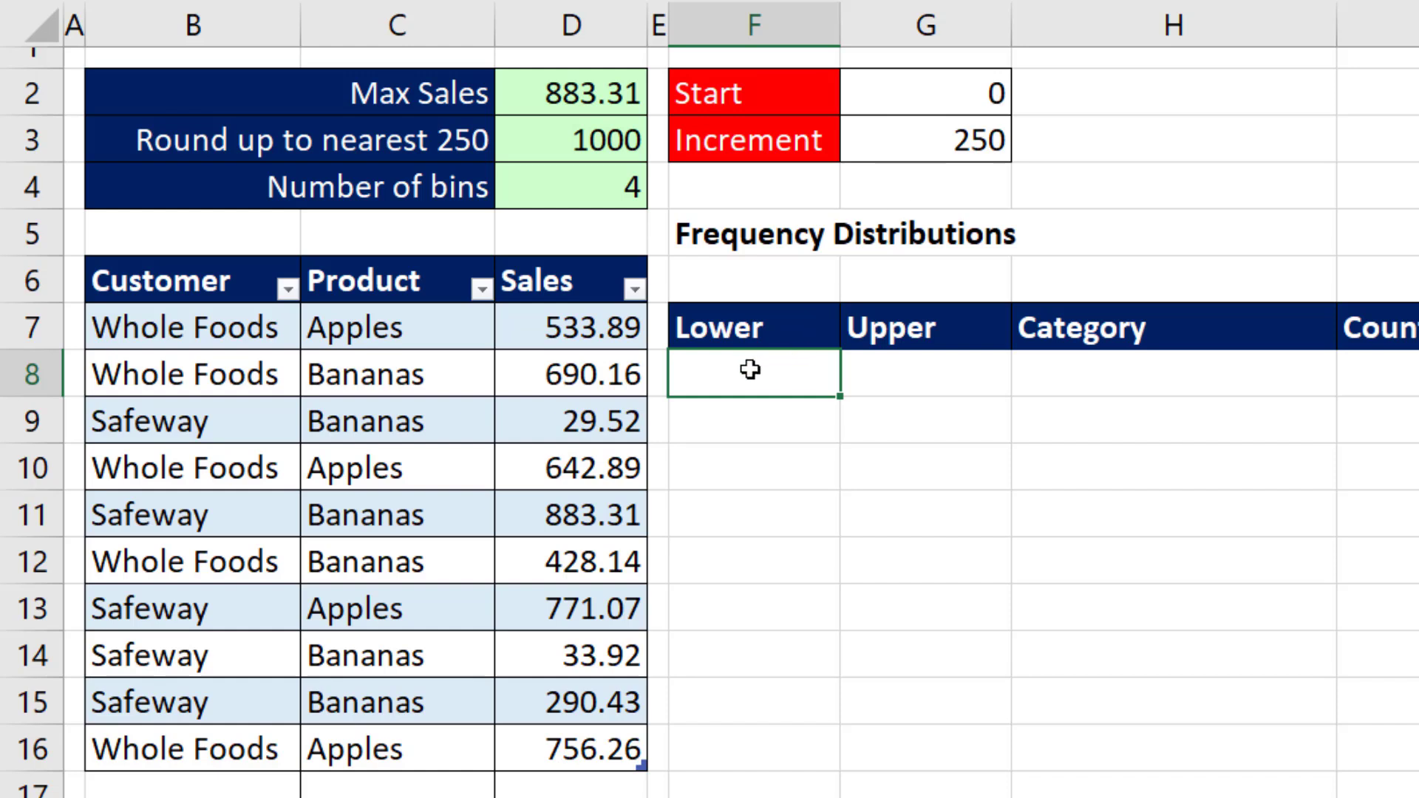
pyautogui.hotkey('ctrl', 'v')
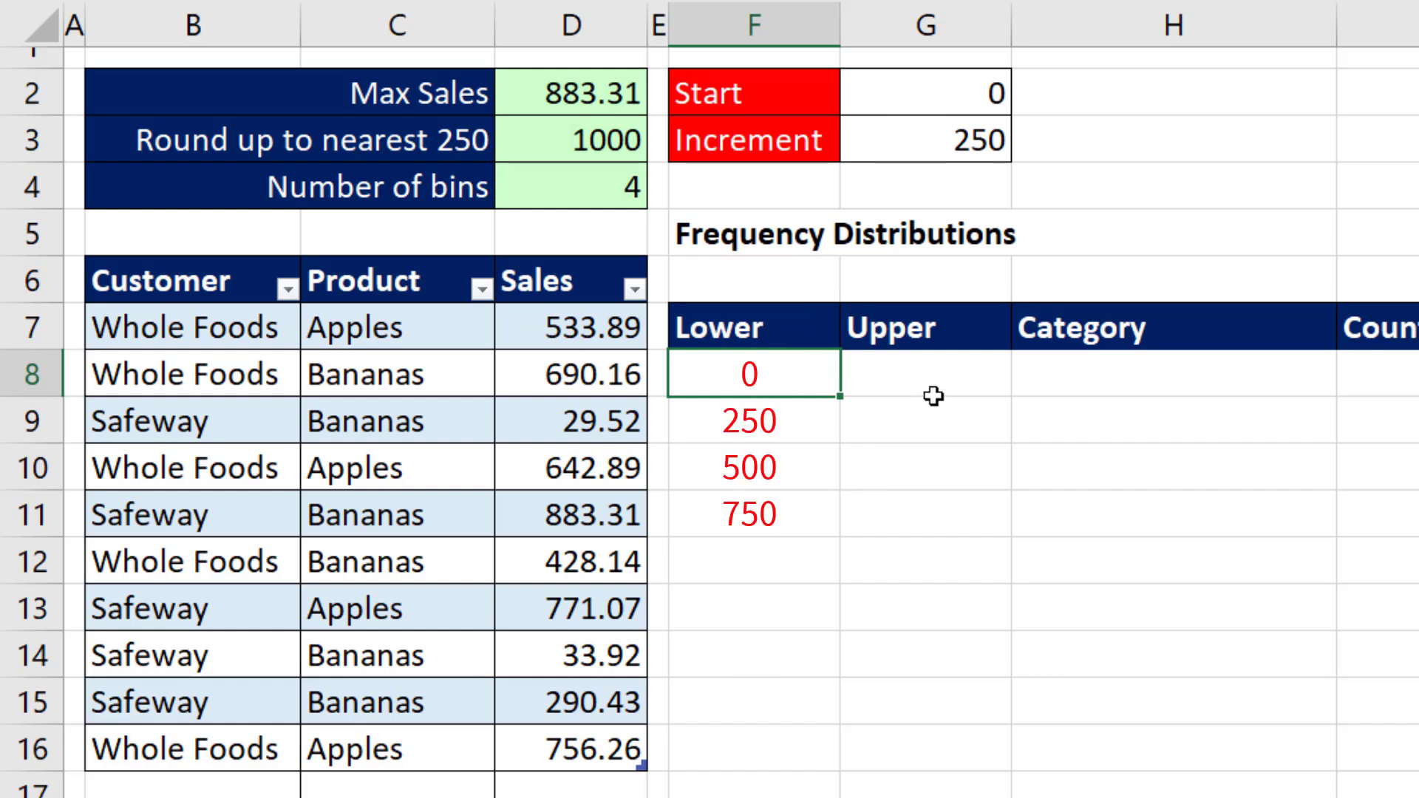
pyautogui.hotkey('ctrl', 'z')
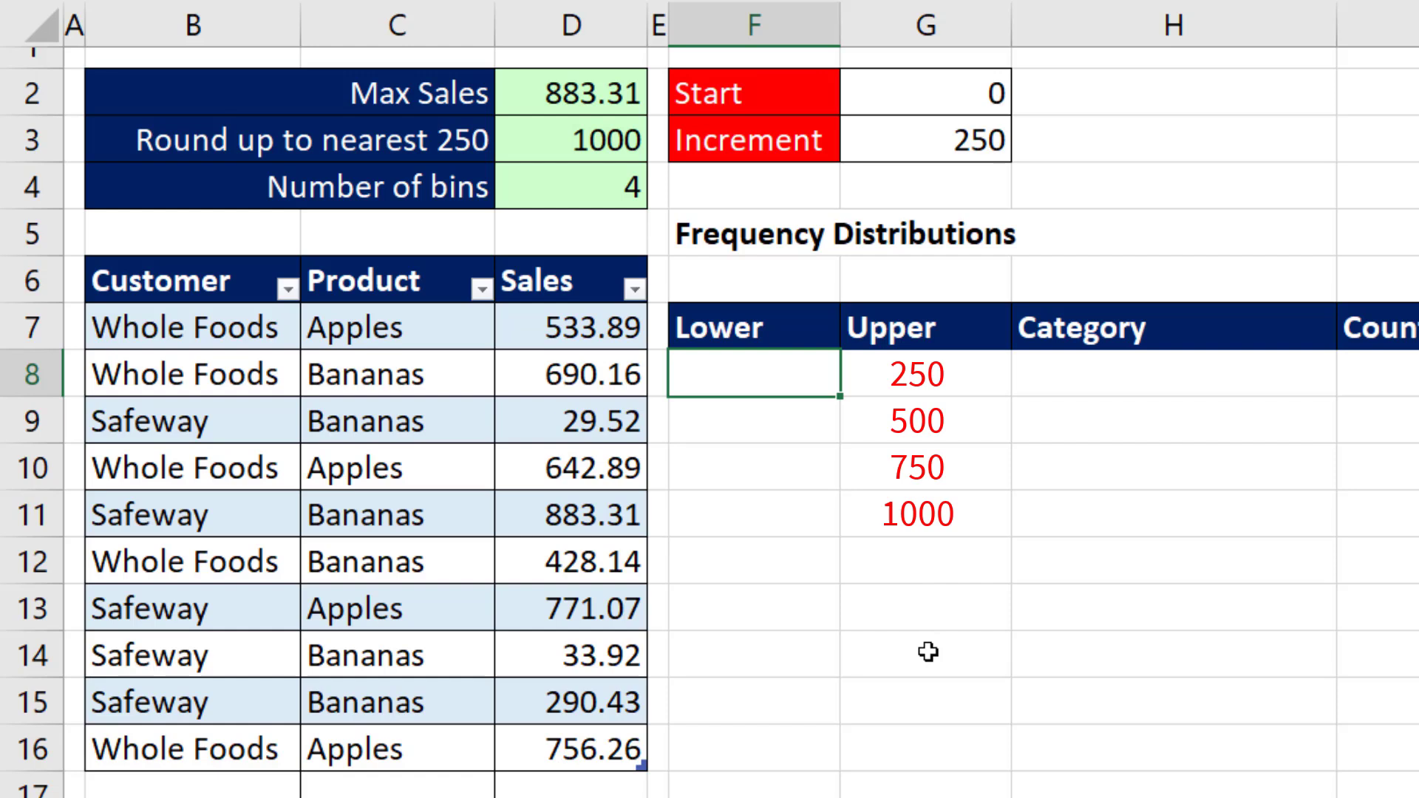
pyautogui.hotkey('ctrl', 'z')
pyautogui.write('=seq')
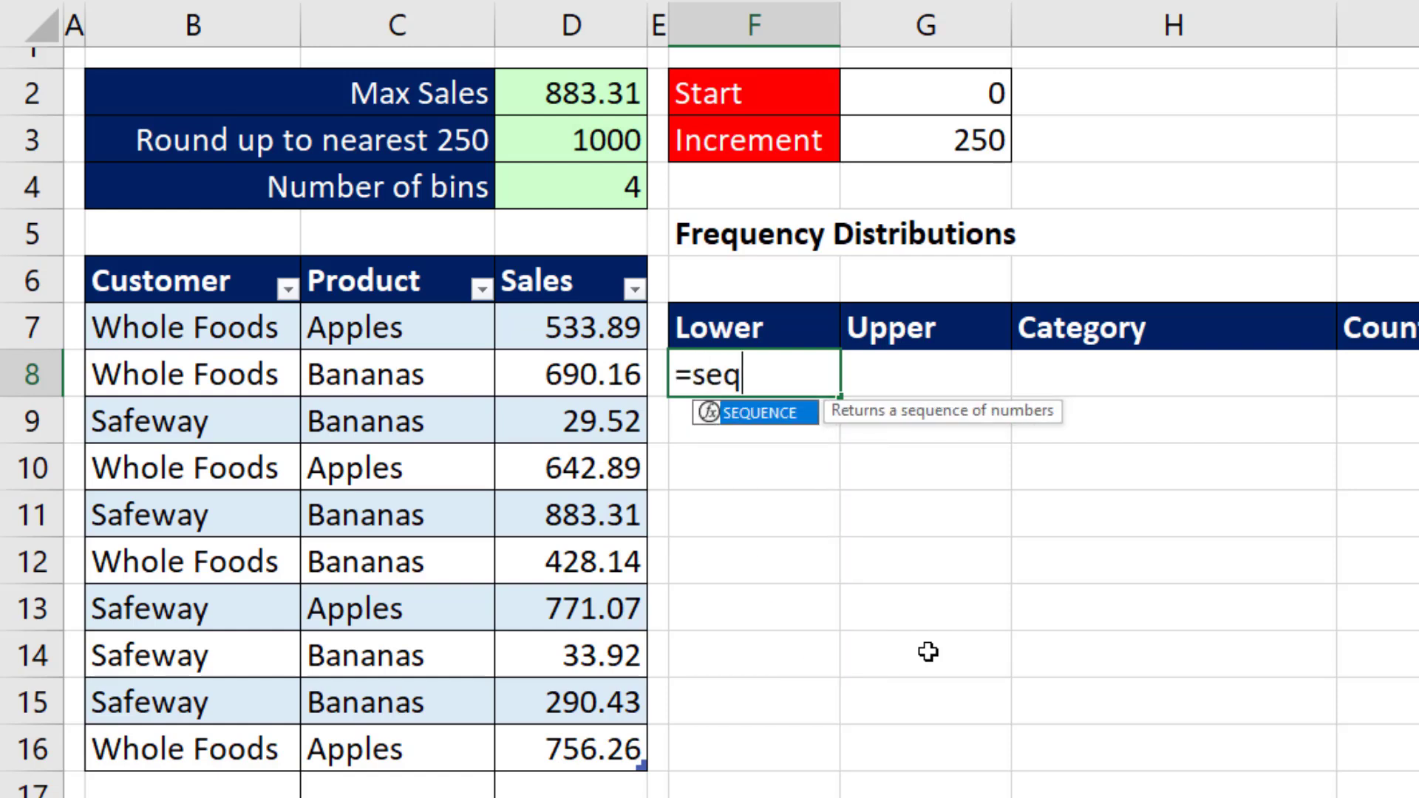
# Complete =SEQUENCE(D4,,G2,G3) in F8 so Lower spills $0, $250, $500, $750, then check it.
pyautogui.press('Tab')
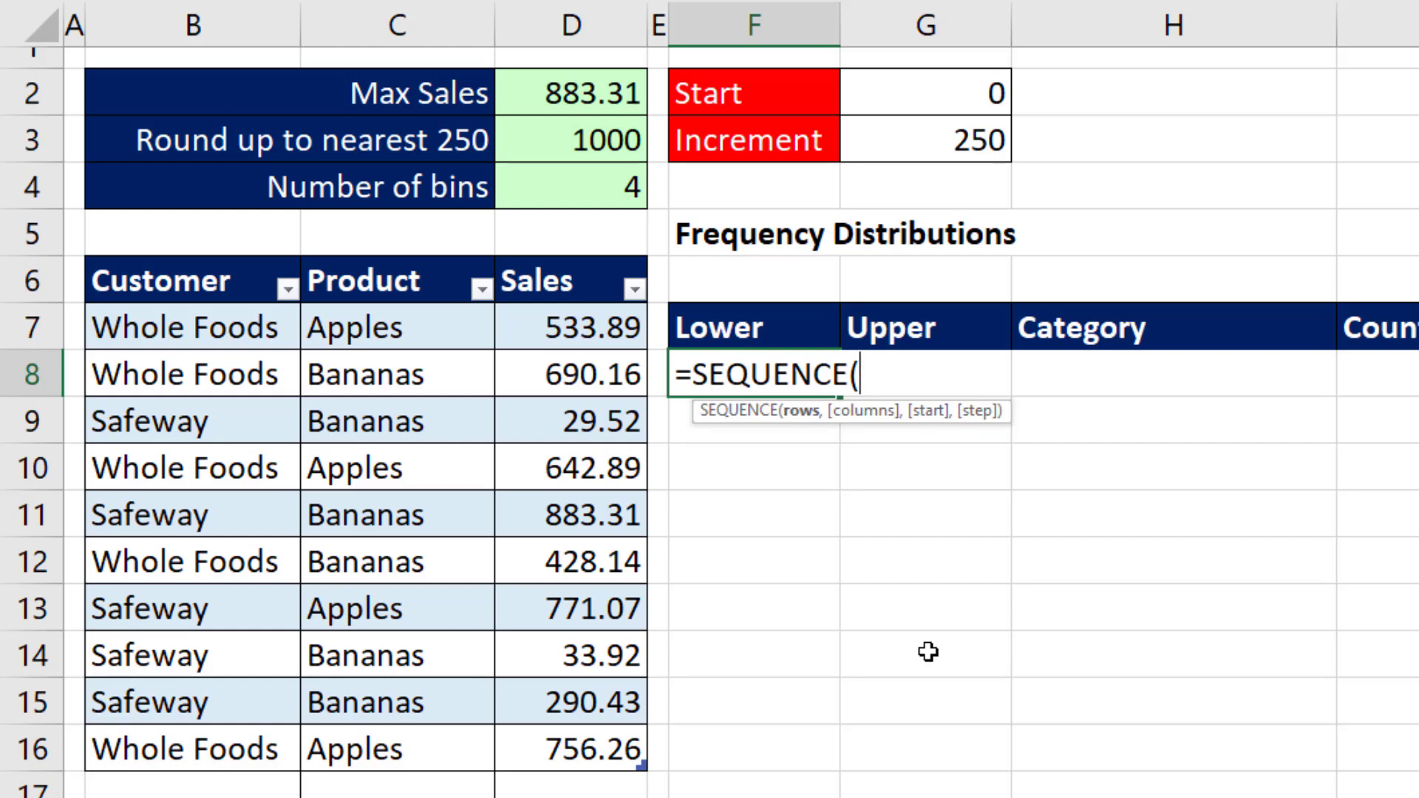
pyautogui.click(580, 195)
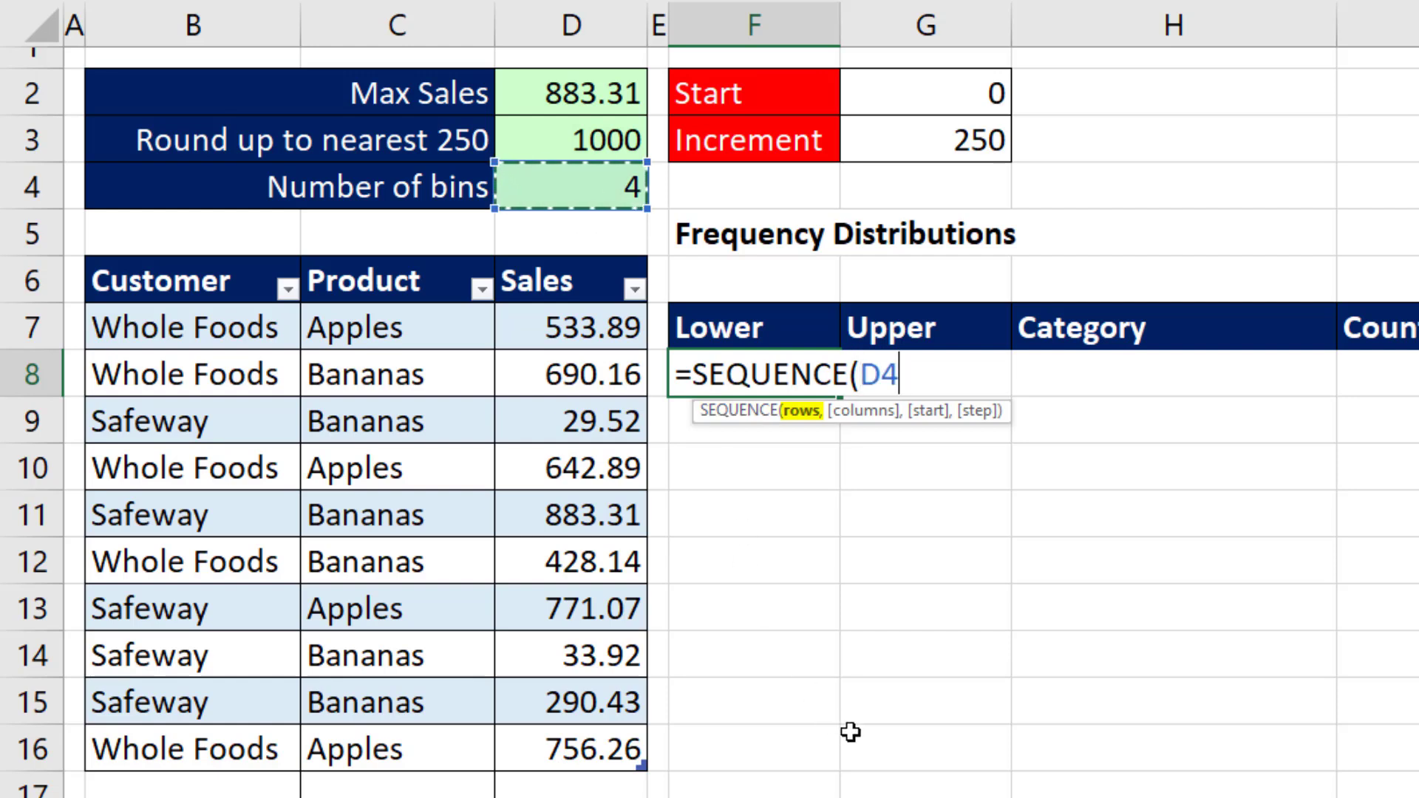
pyautogui.write(',')
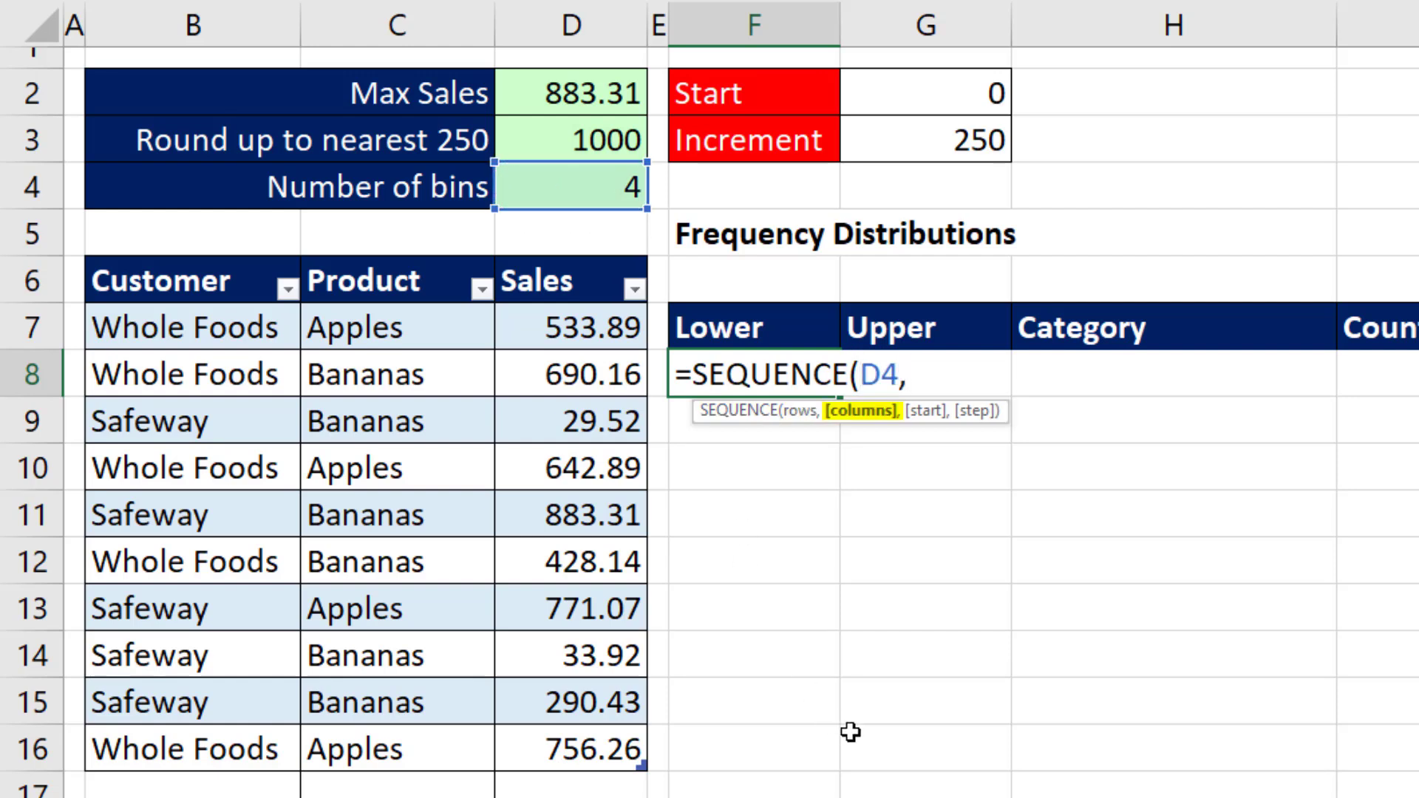
pyautogui.write(',')
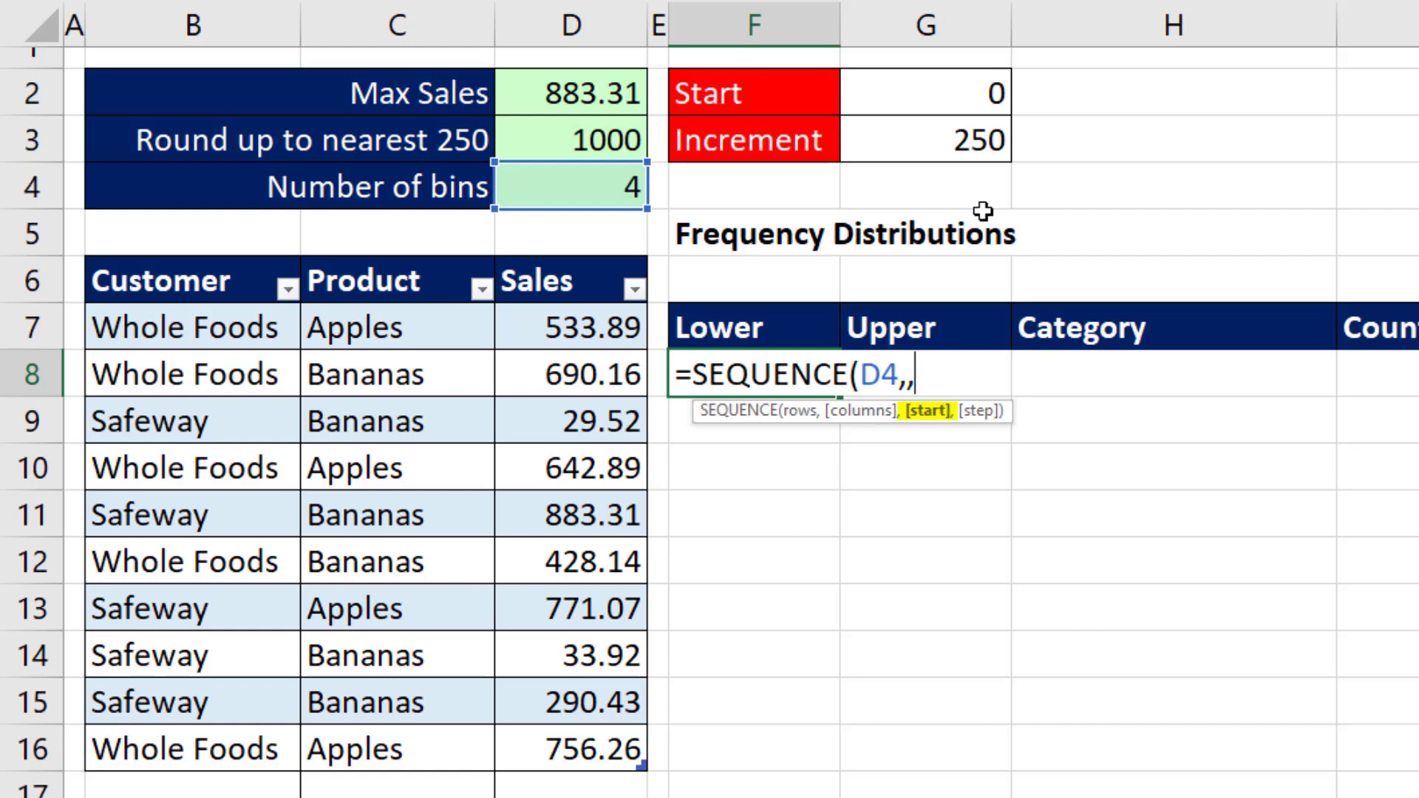
pyautogui.click(941, 111)
pyautogui.write(',')
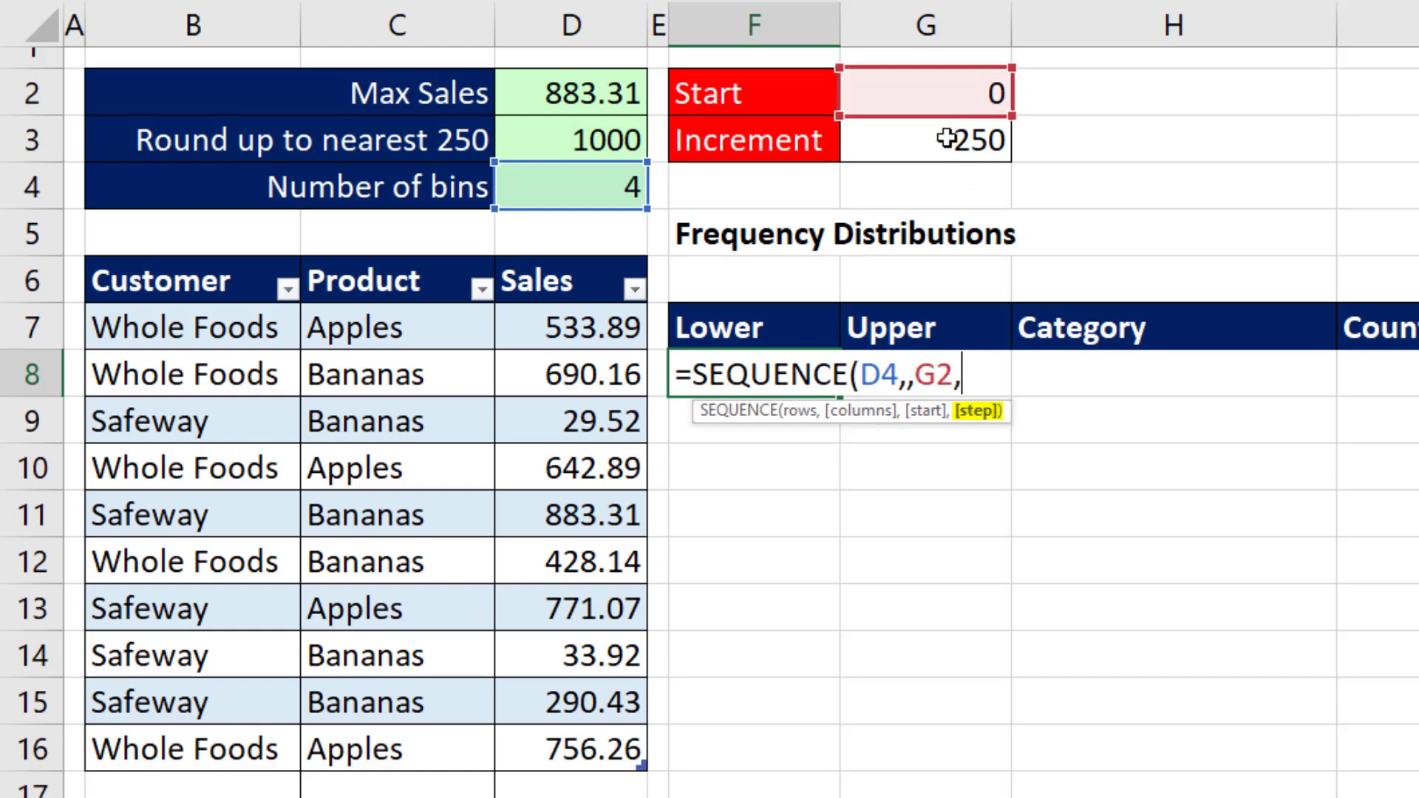
pyautogui.click(962, 148)
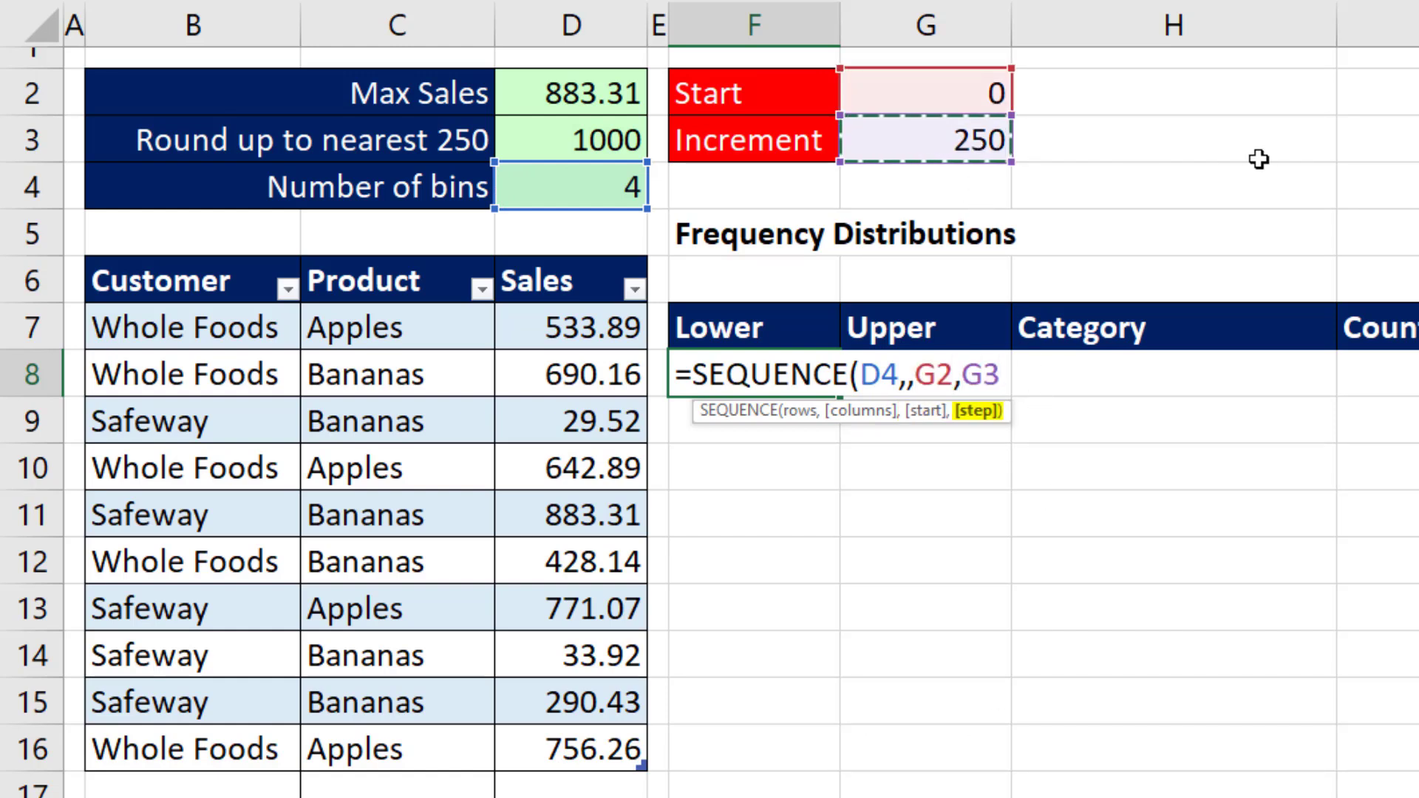
pyautogui.write(')')
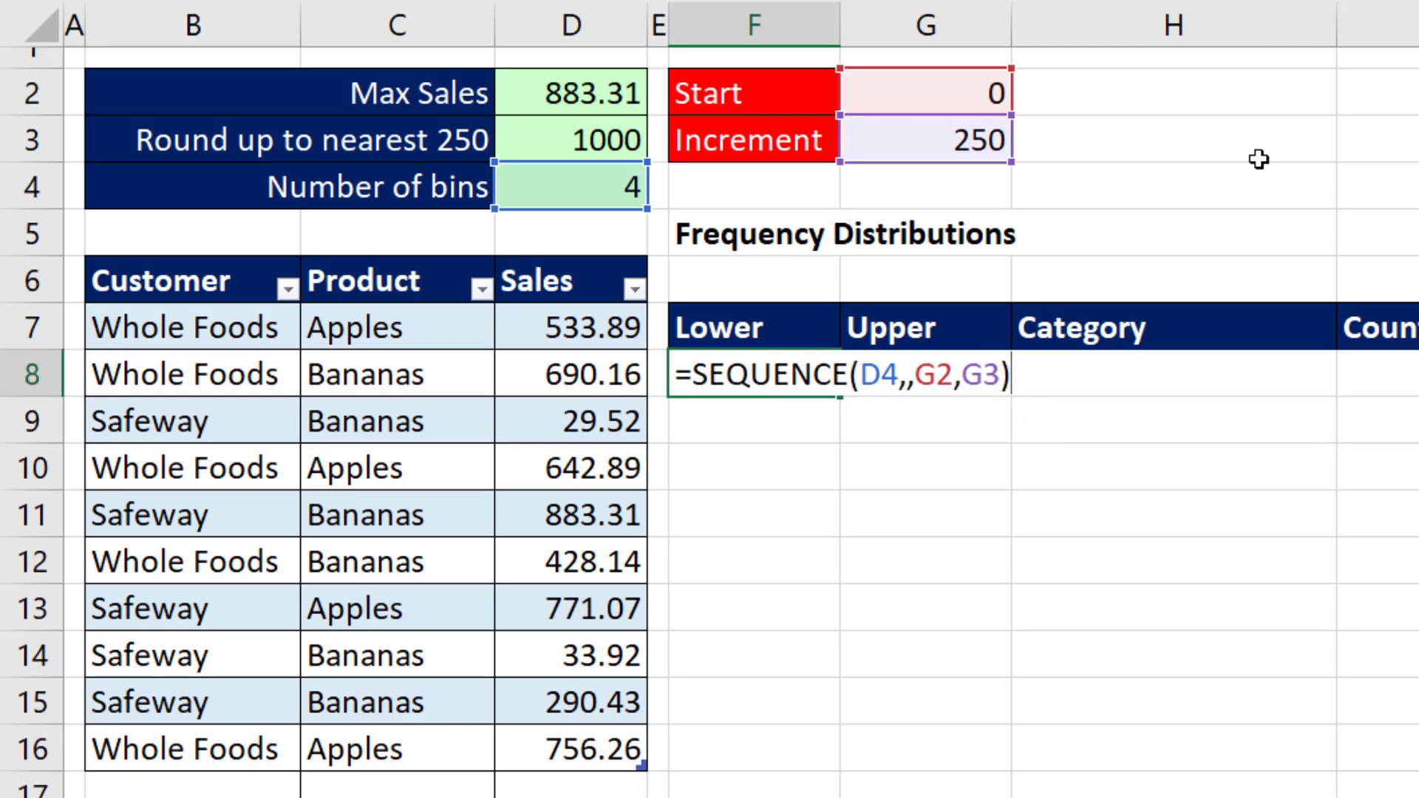
pyautogui.press('Return')
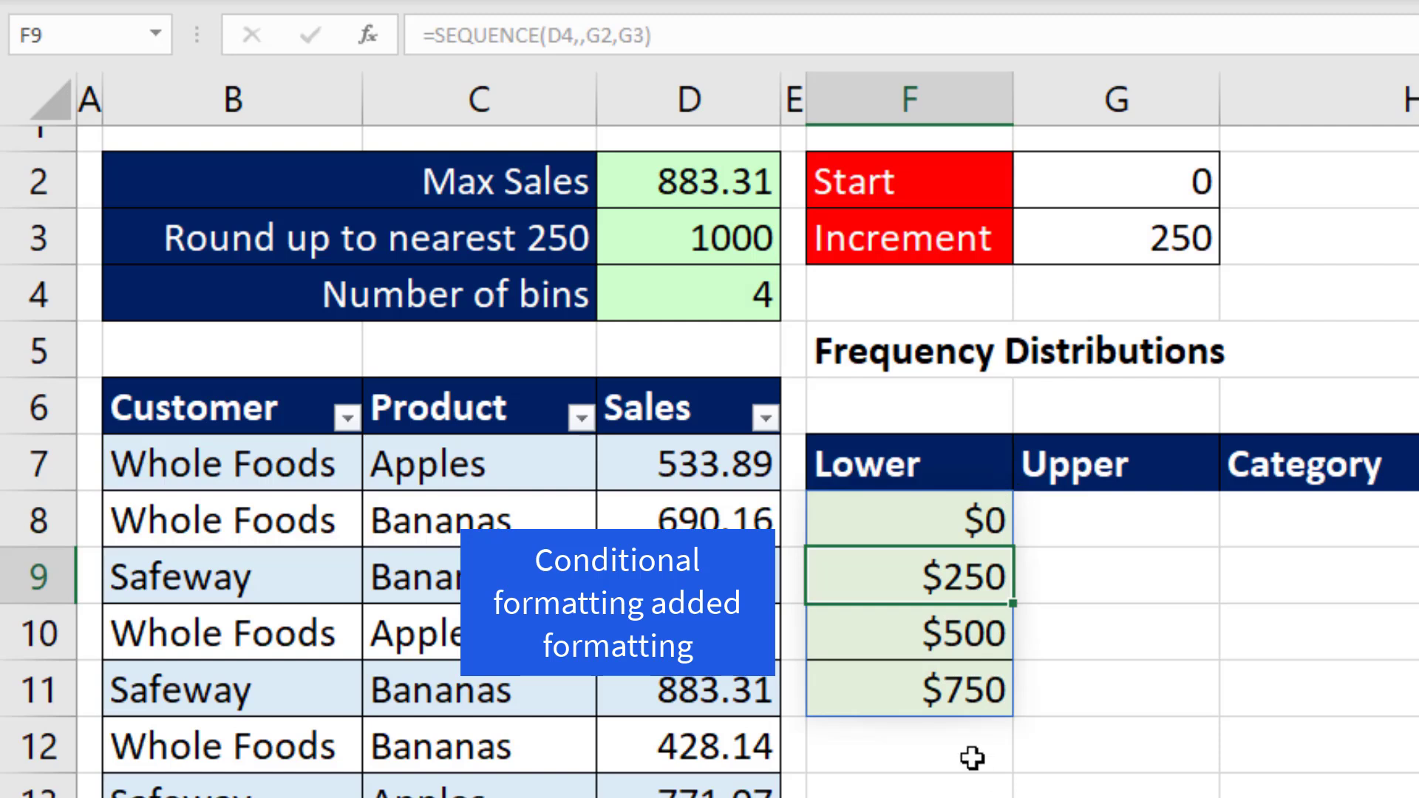
pyautogui.click(875, 636)
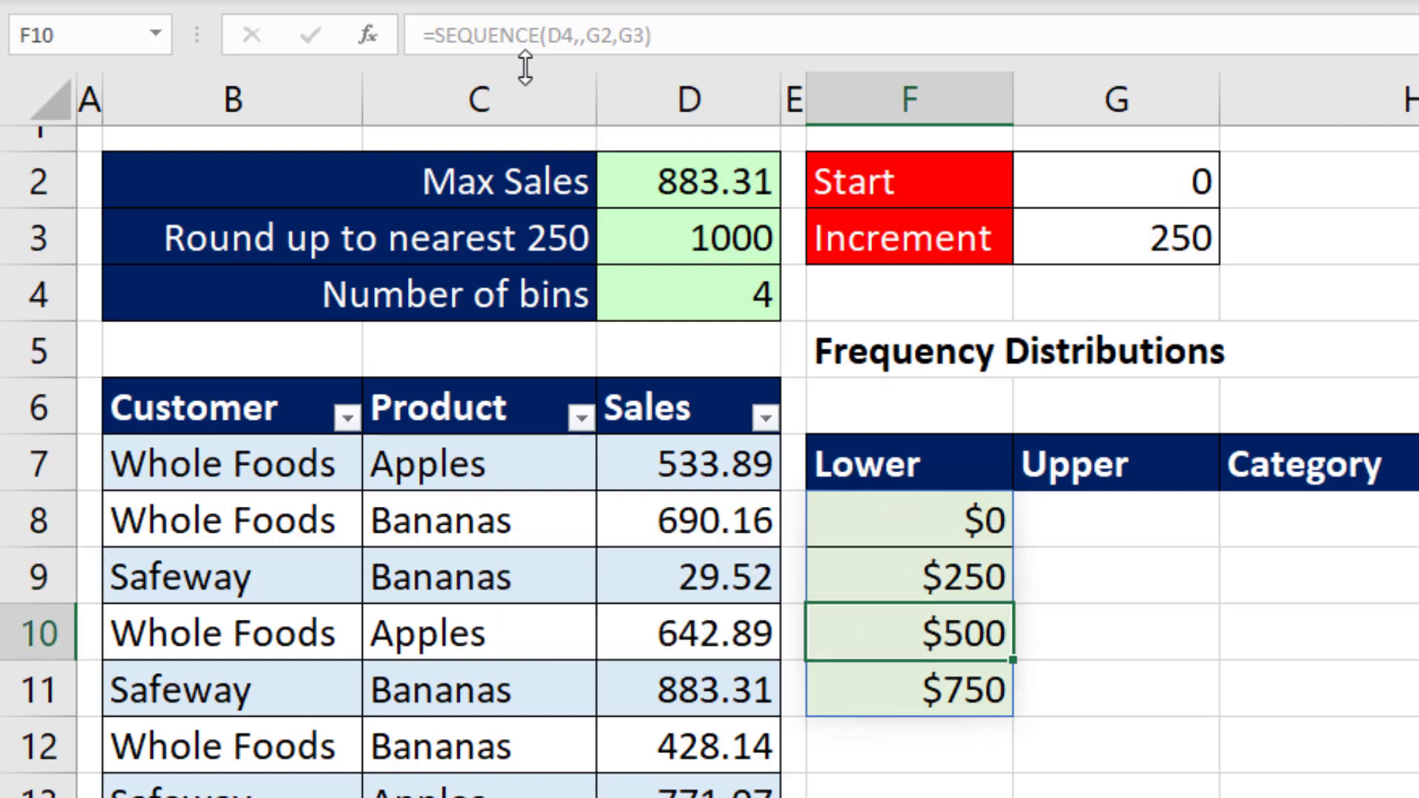
pyautogui.click(890, 512)
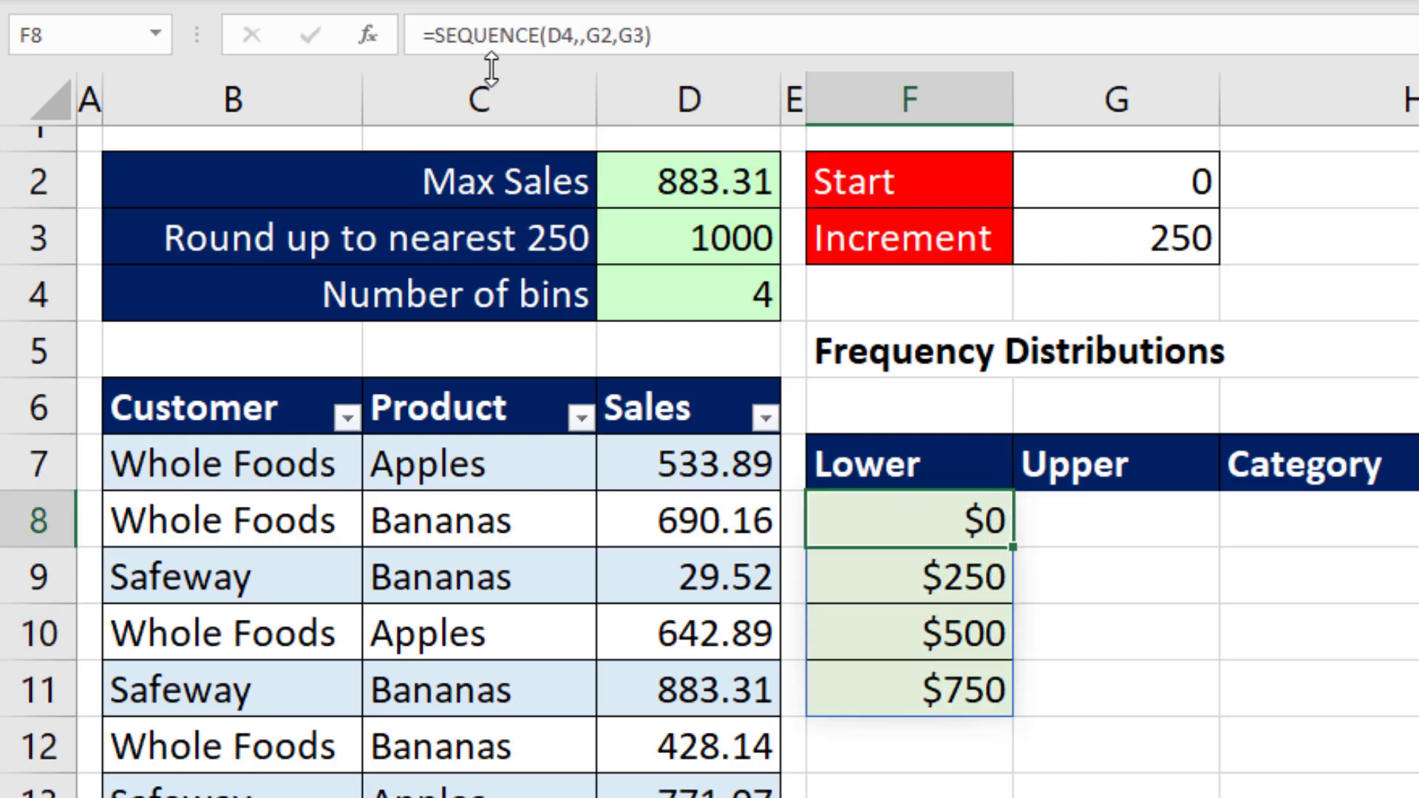
# Enter =SEQUENCE(D4,,G3,G3) in G8 so Upper spills $250, $500, $750 and $1,000.
pyautogui.click(1080, 516)
pyautogui.write('=seq')
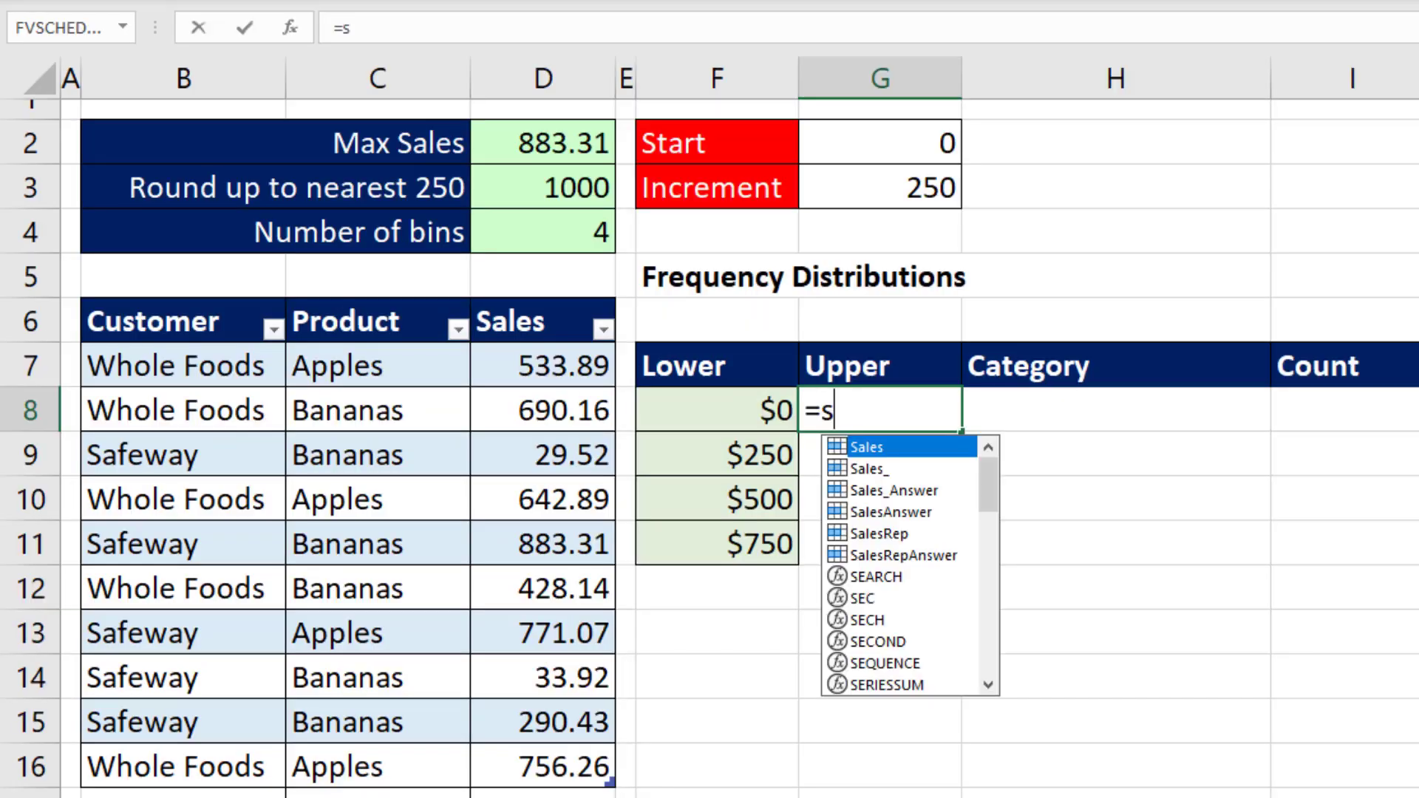
pyautogui.press('Tab')
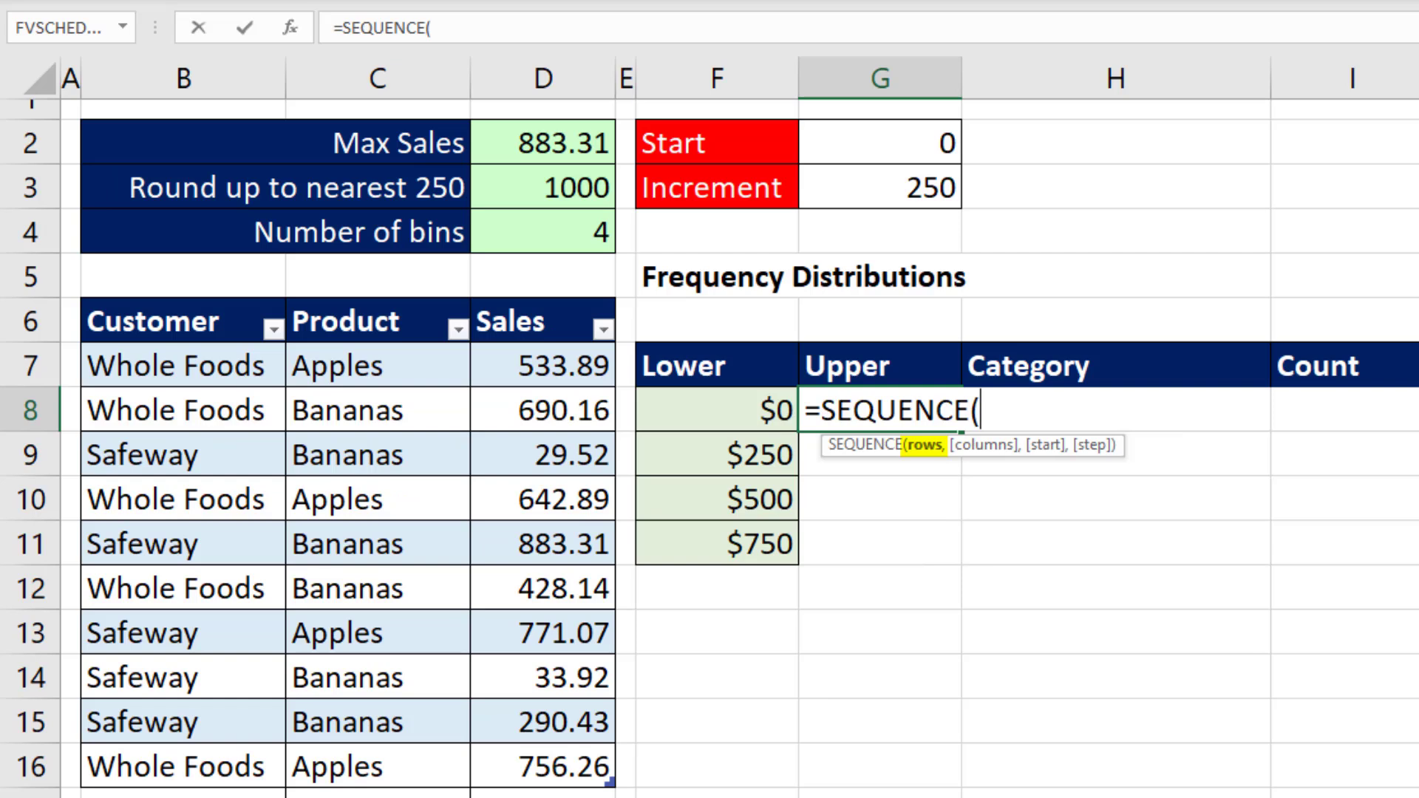
pyautogui.click(565, 233)
pyautogui.write(',')
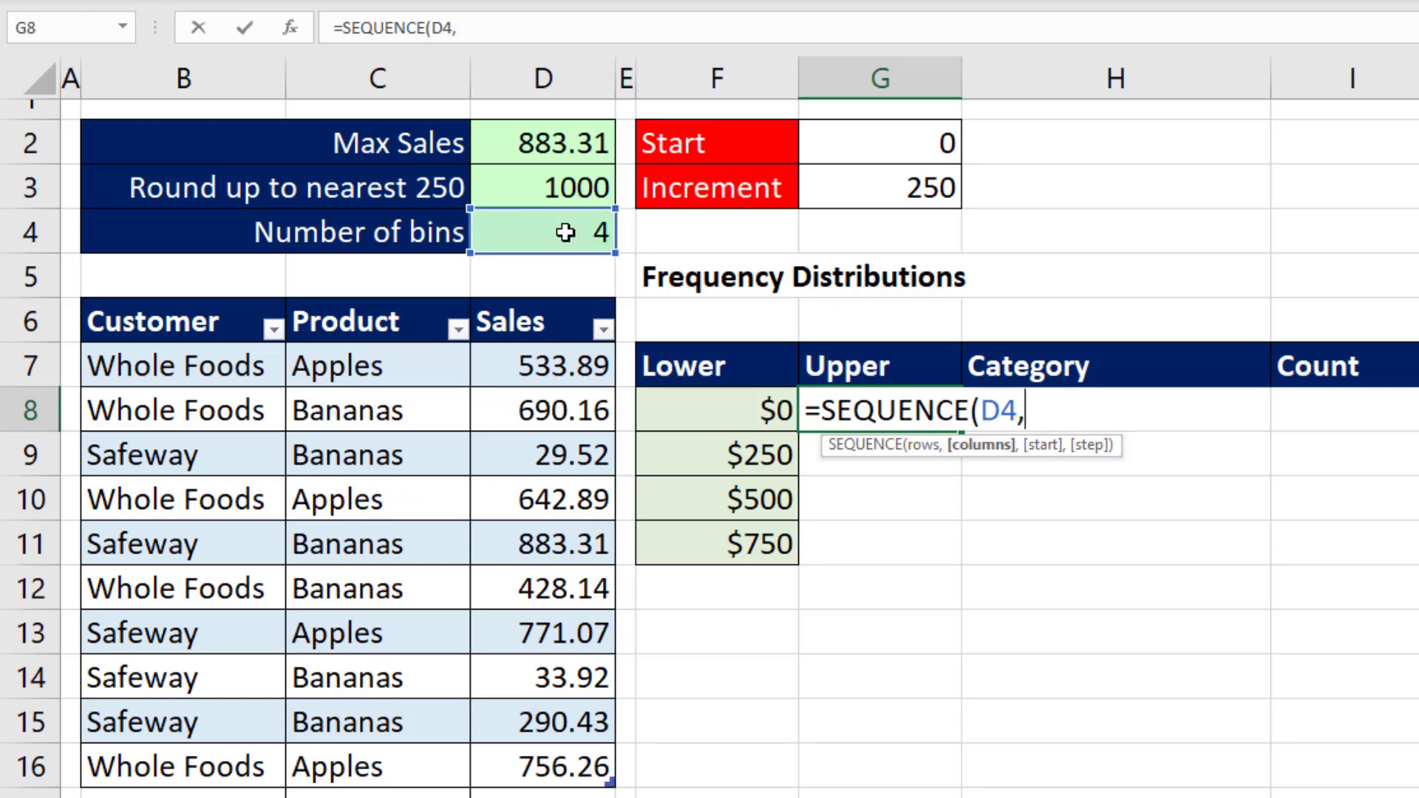
pyautogui.write(',')
pyautogui.click(887, 194)
pyautogui.write(',')
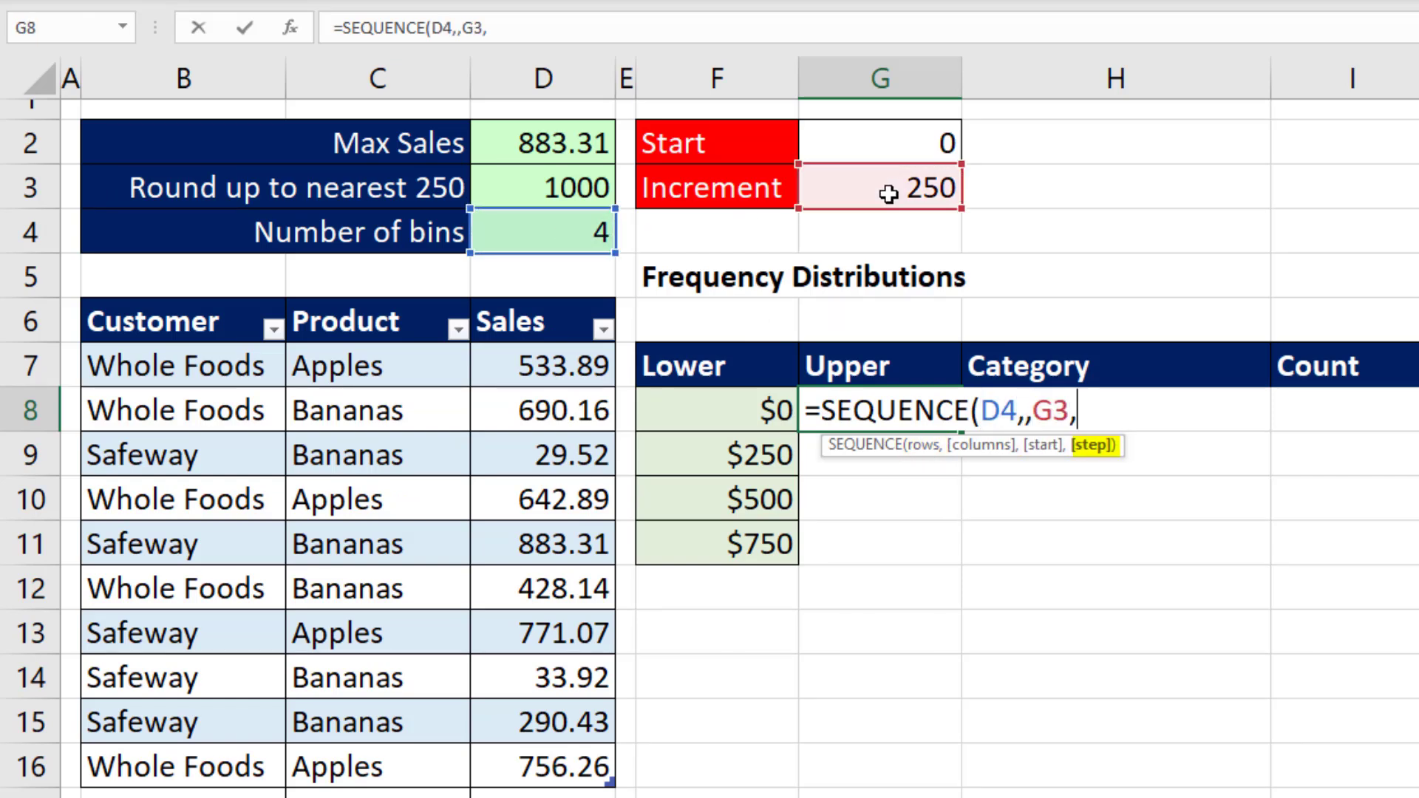
pyautogui.click(889, 194)
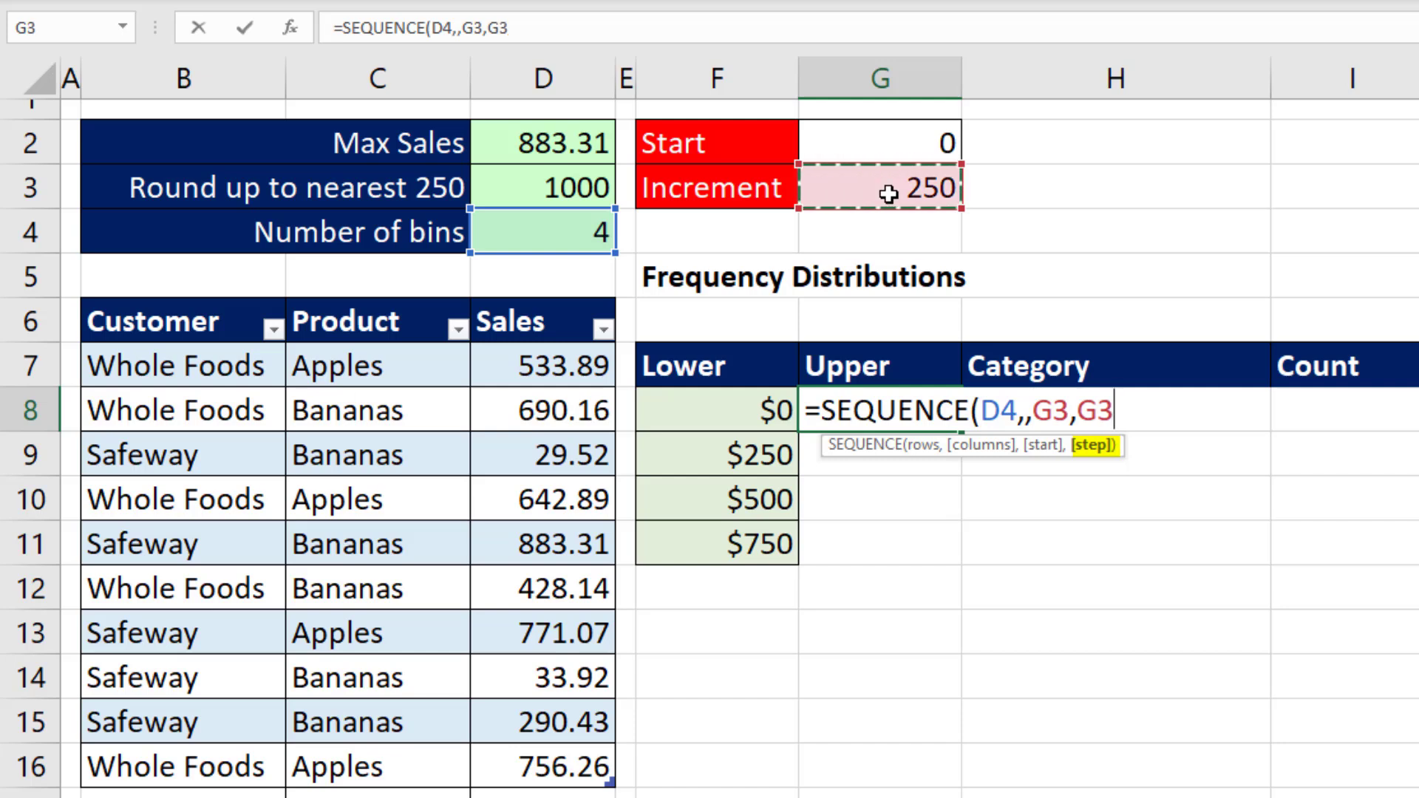
pyautogui.write(')')
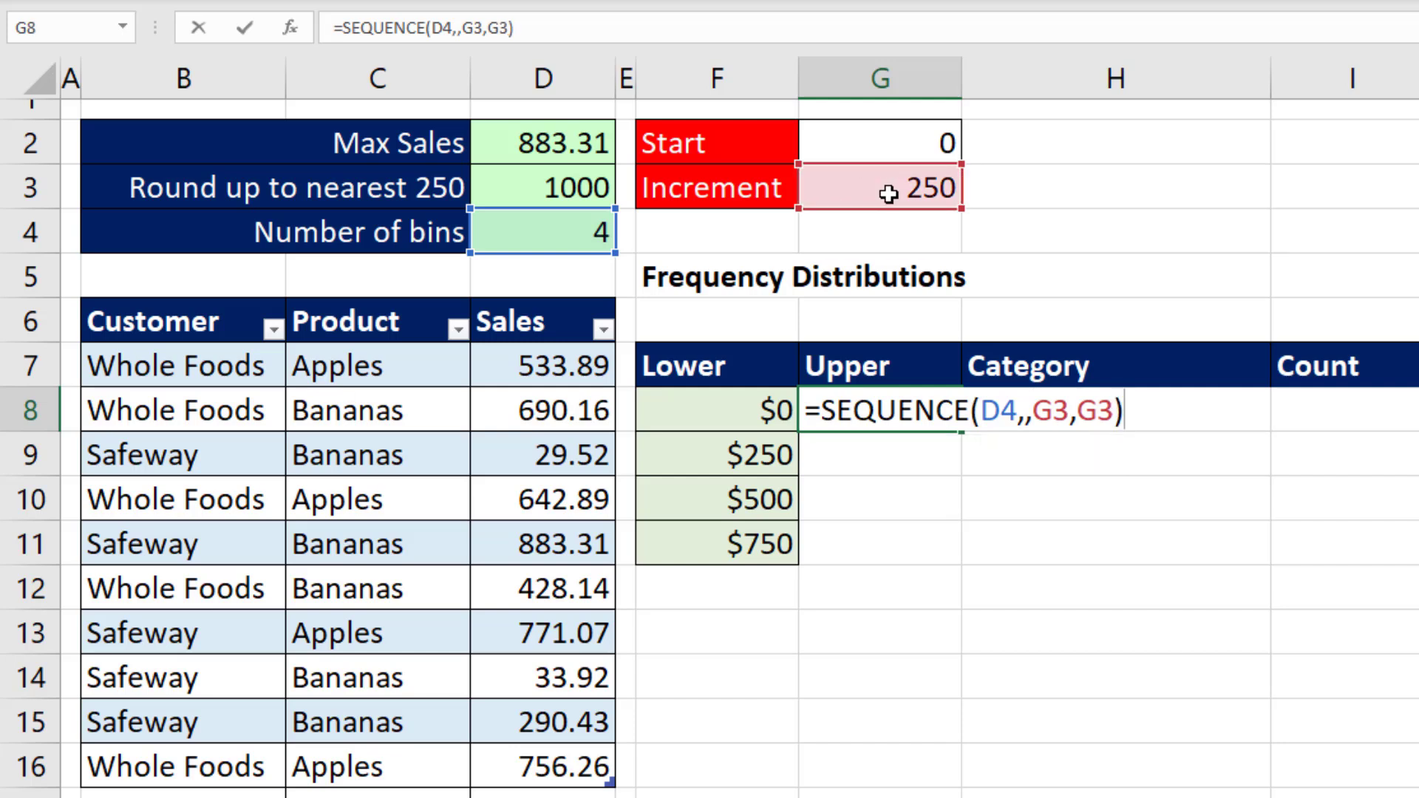
pyautogui.press('Return')
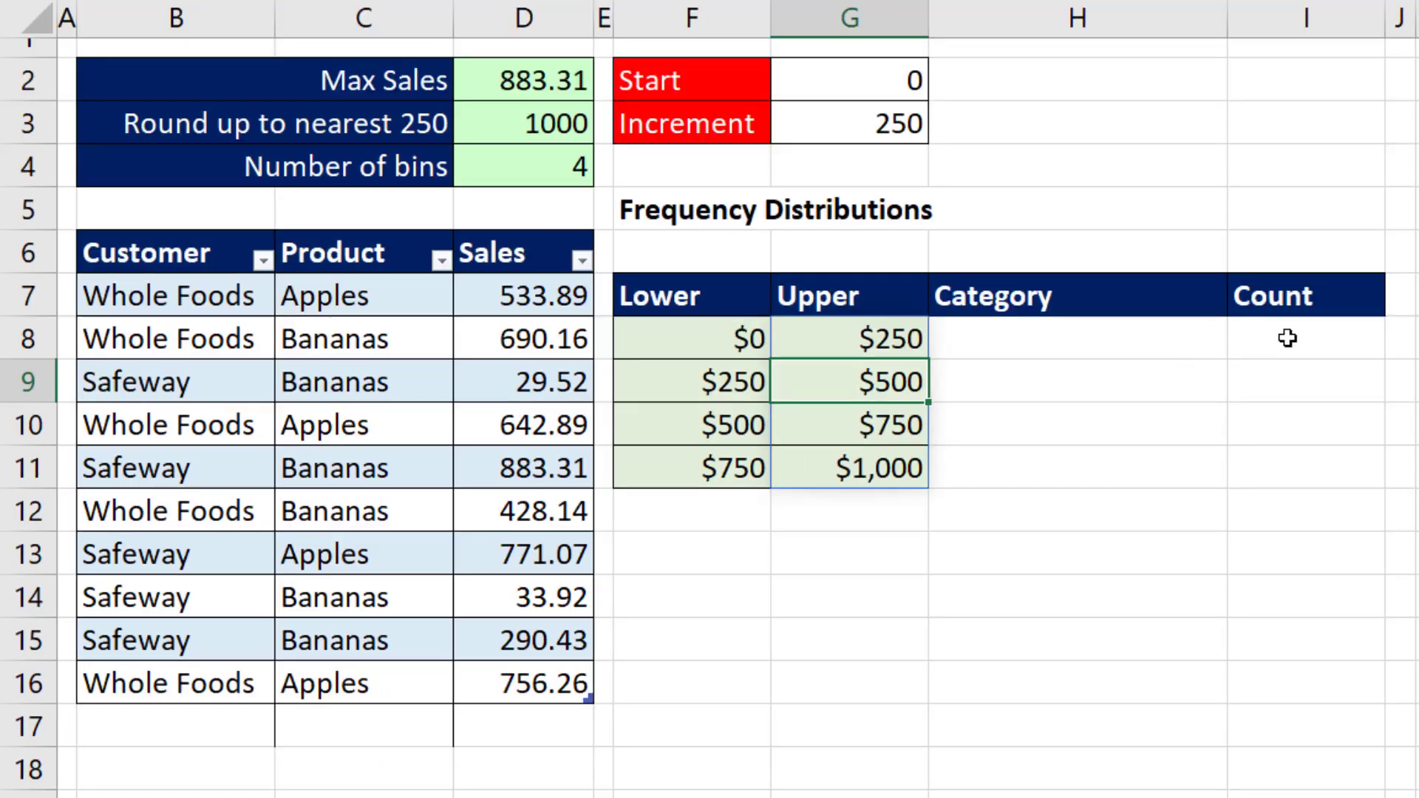
pyautogui.click(1335, 411)
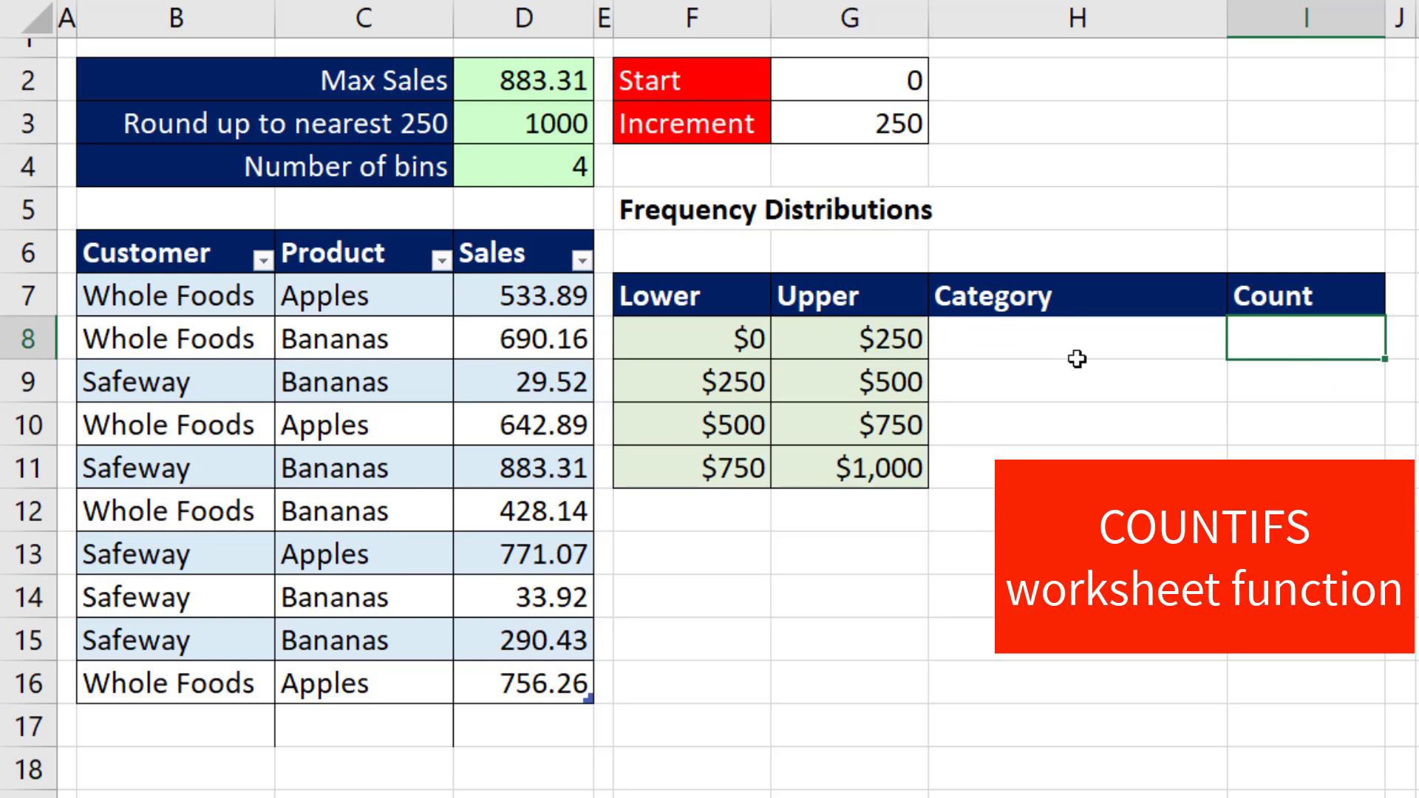
pyautogui.click(1055, 355)
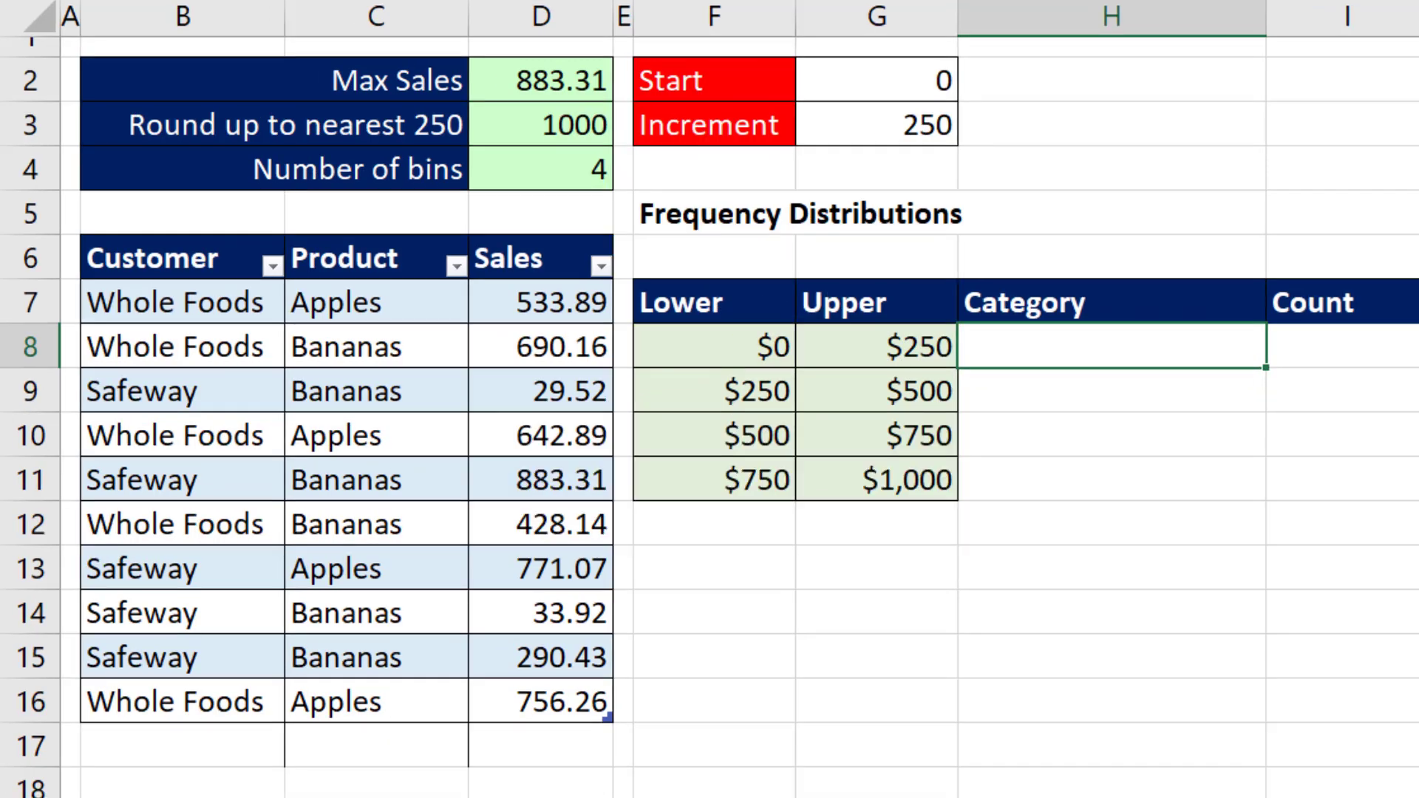
# Enter =F8&" <= Sales < "&G8 in H8 to label the first bin 0 <= Sales < 250.
pyautogui.write('=')
pyautogui.press('Left')
pyautogui.press('Left')
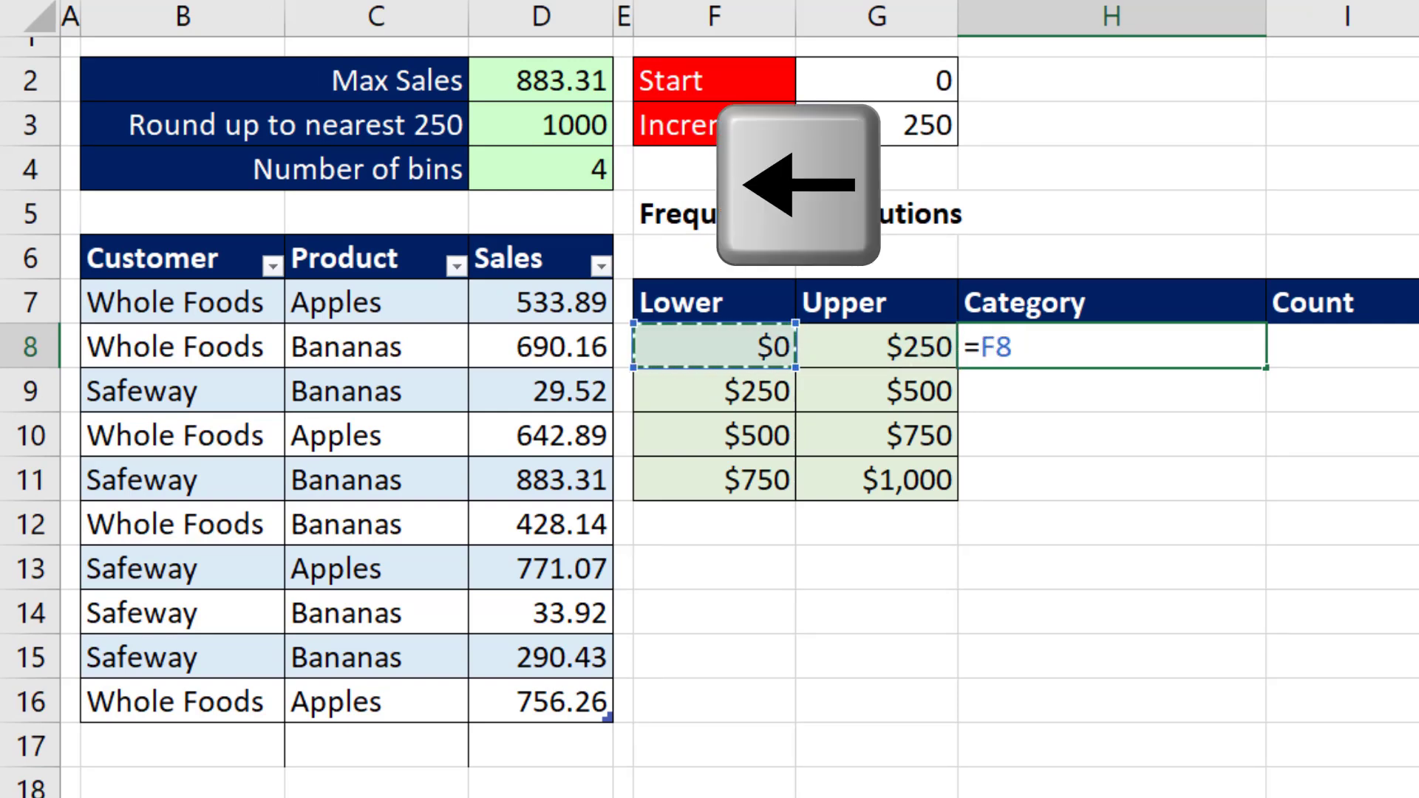
pyautogui.write('&')
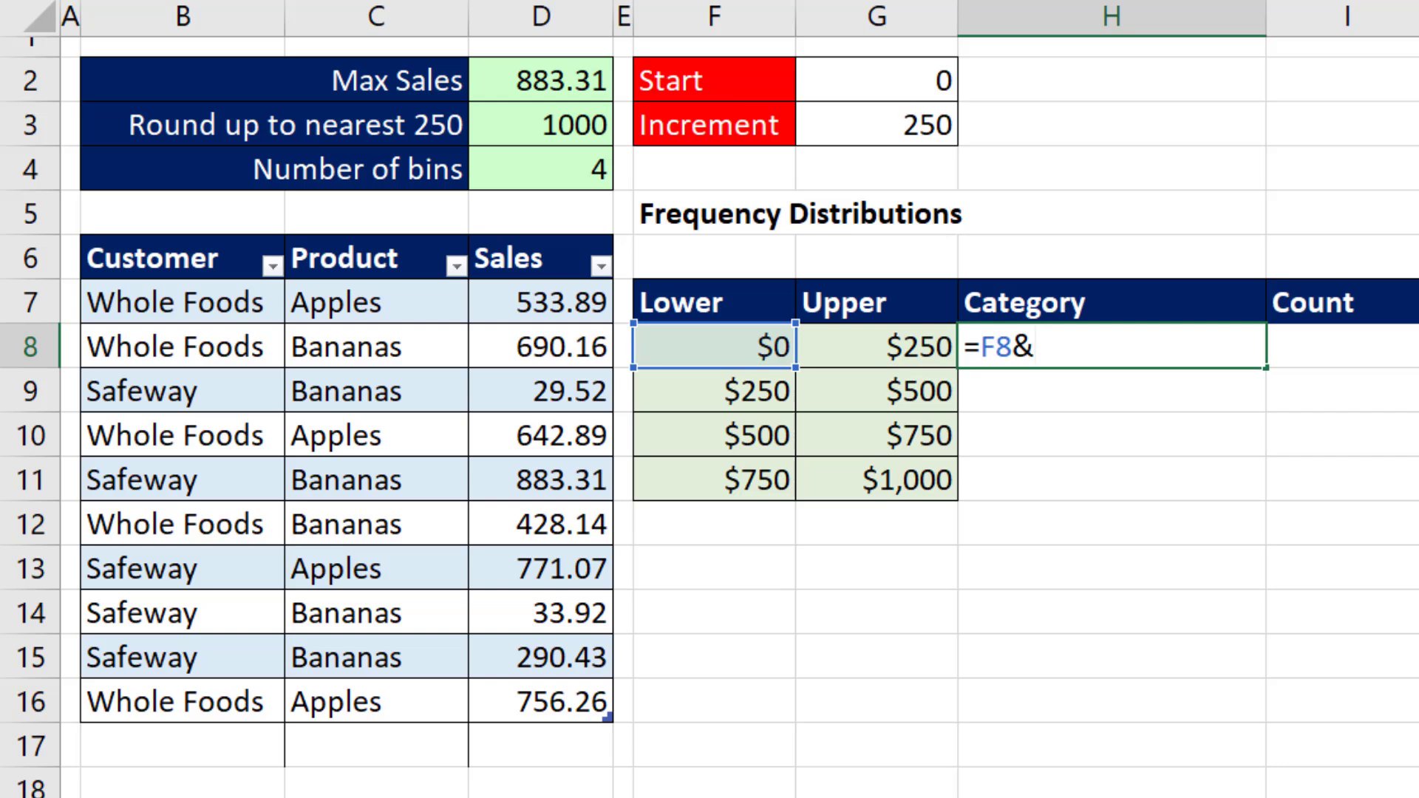
pyautogui.write('" <= Sale')
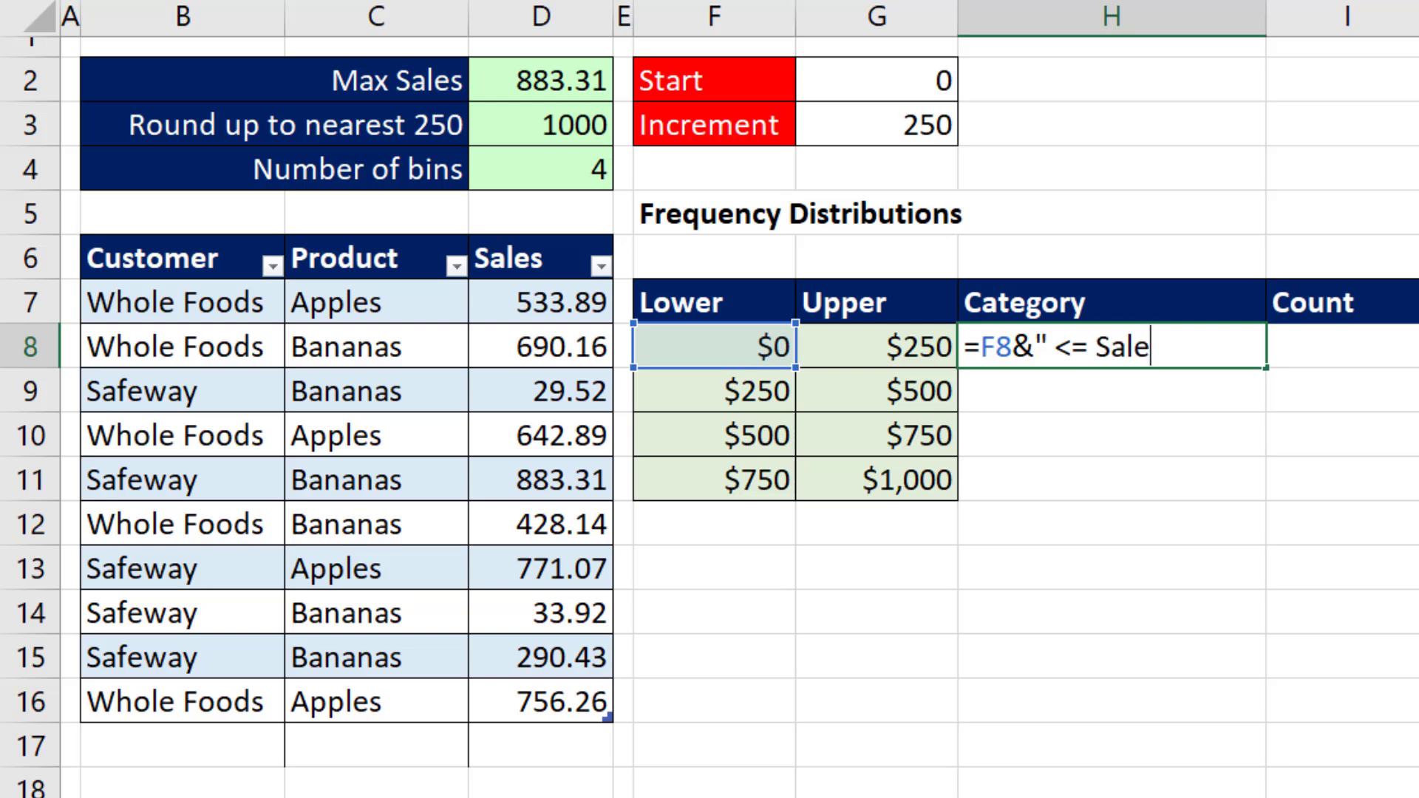
pyautogui.write('s < "&')
pyautogui.click(829, 342)
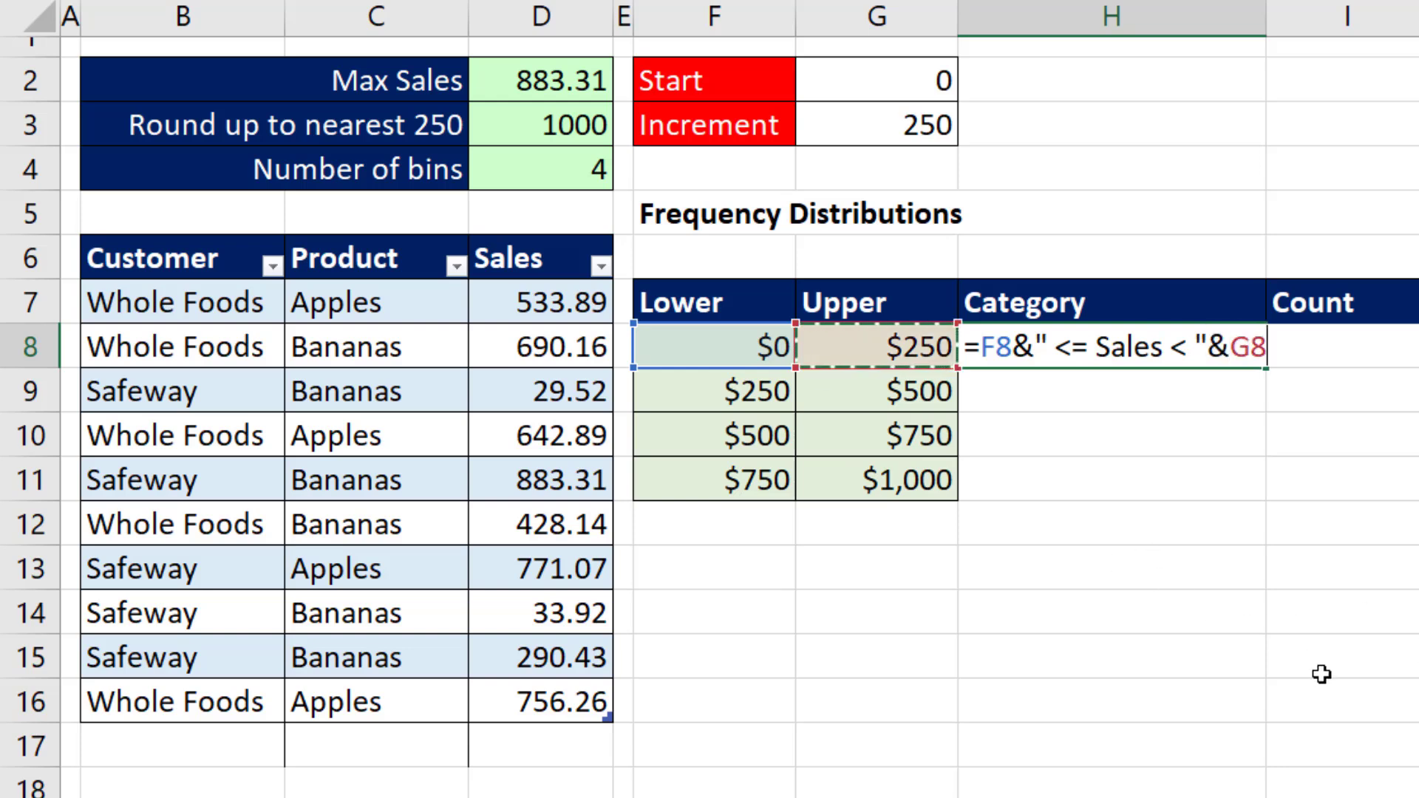
pyautogui.hotkey('ctrl', 'Return')
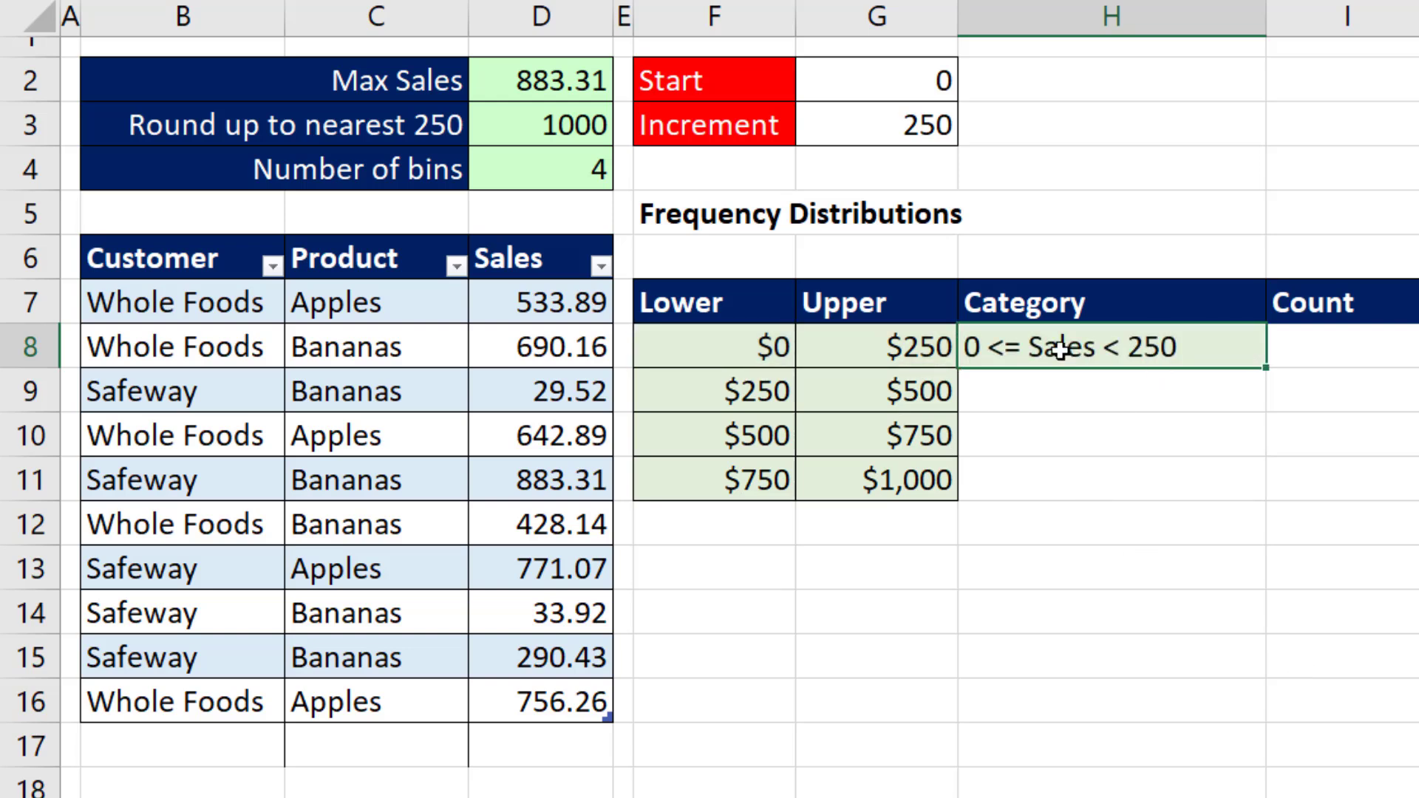
pyautogui.press('F2')
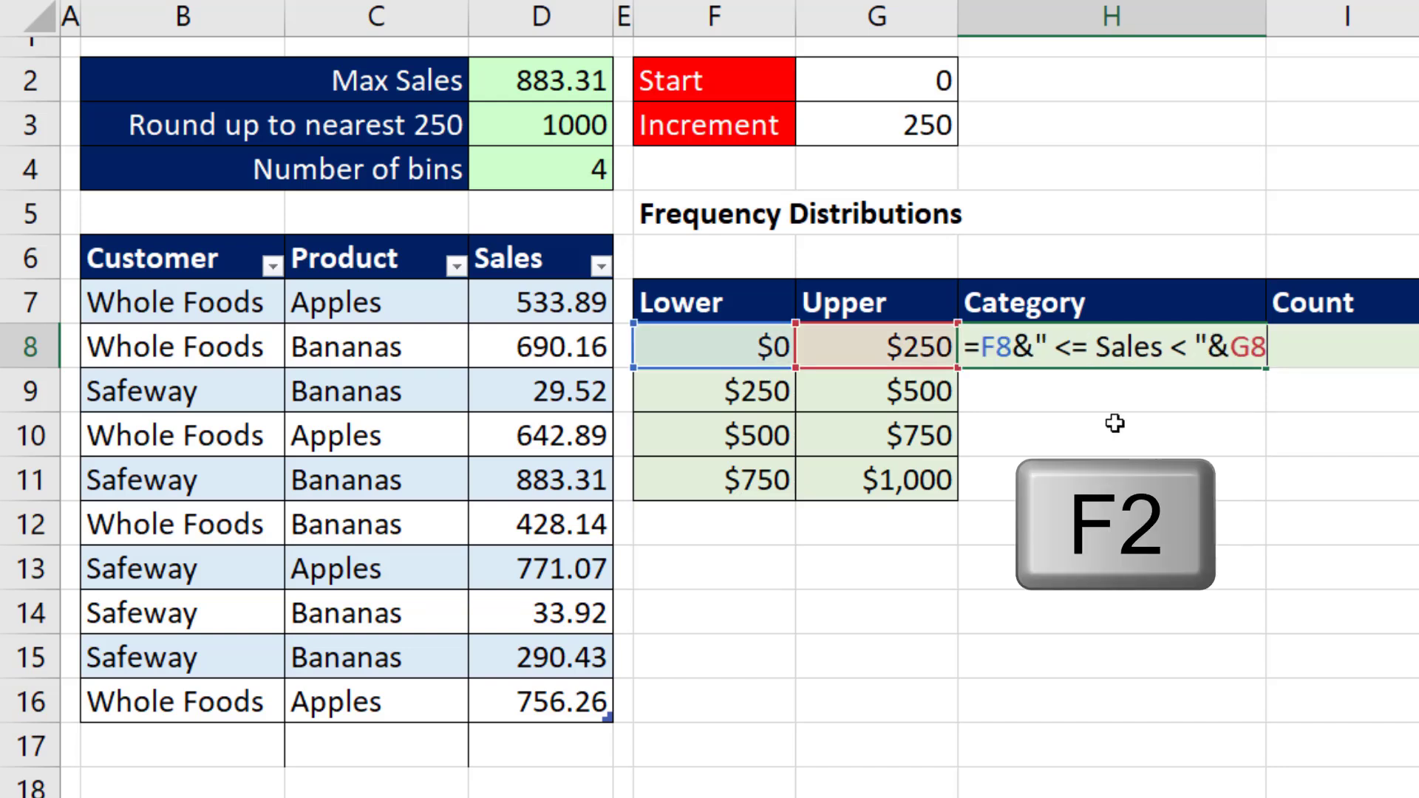
# Change H8's references to F8# and G8# so labels spill through 750 <= Sales < 1000.
pyautogui.doubleClick(997, 347)
pyautogui.moveTo(738, 345); pyautogui.dragTo(785, 488)
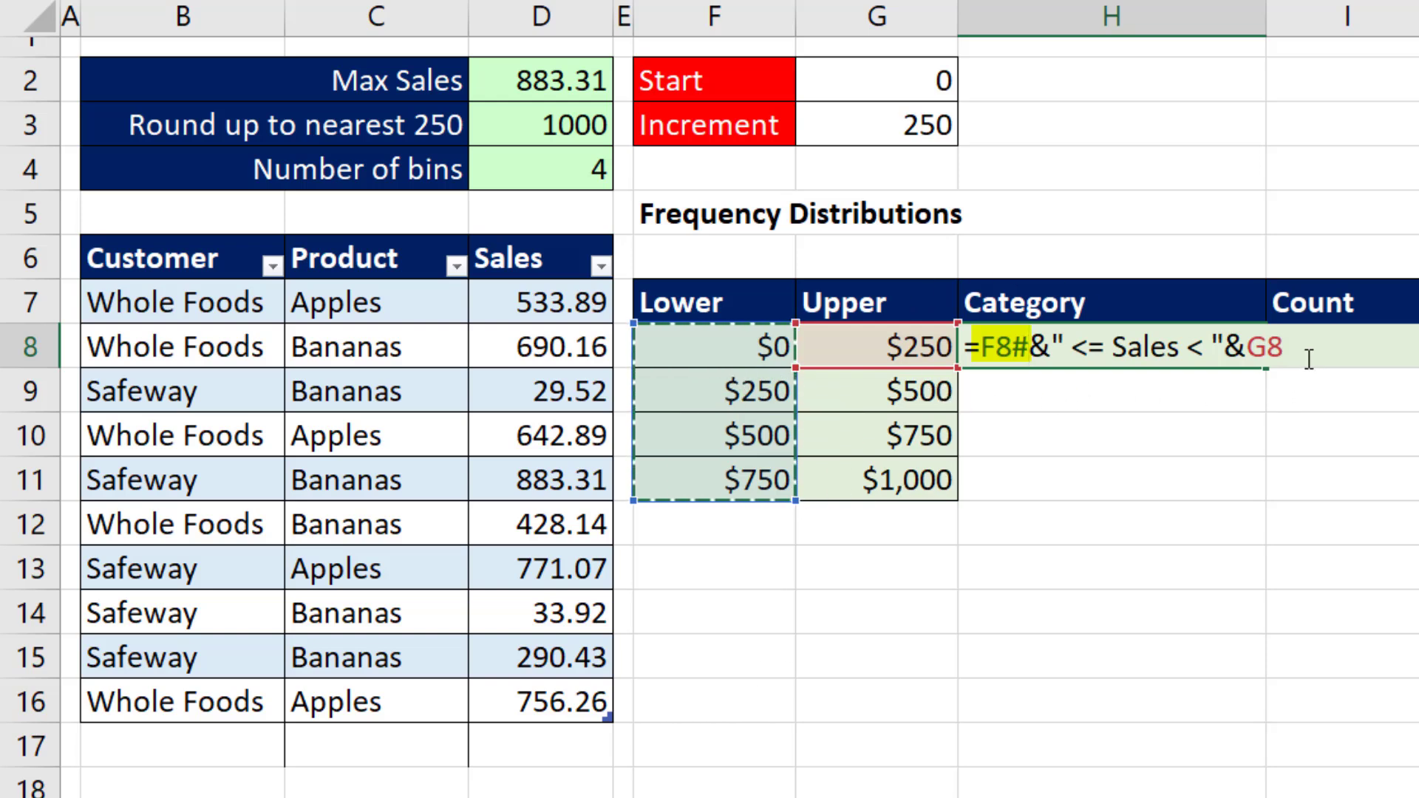
pyautogui.press('End')
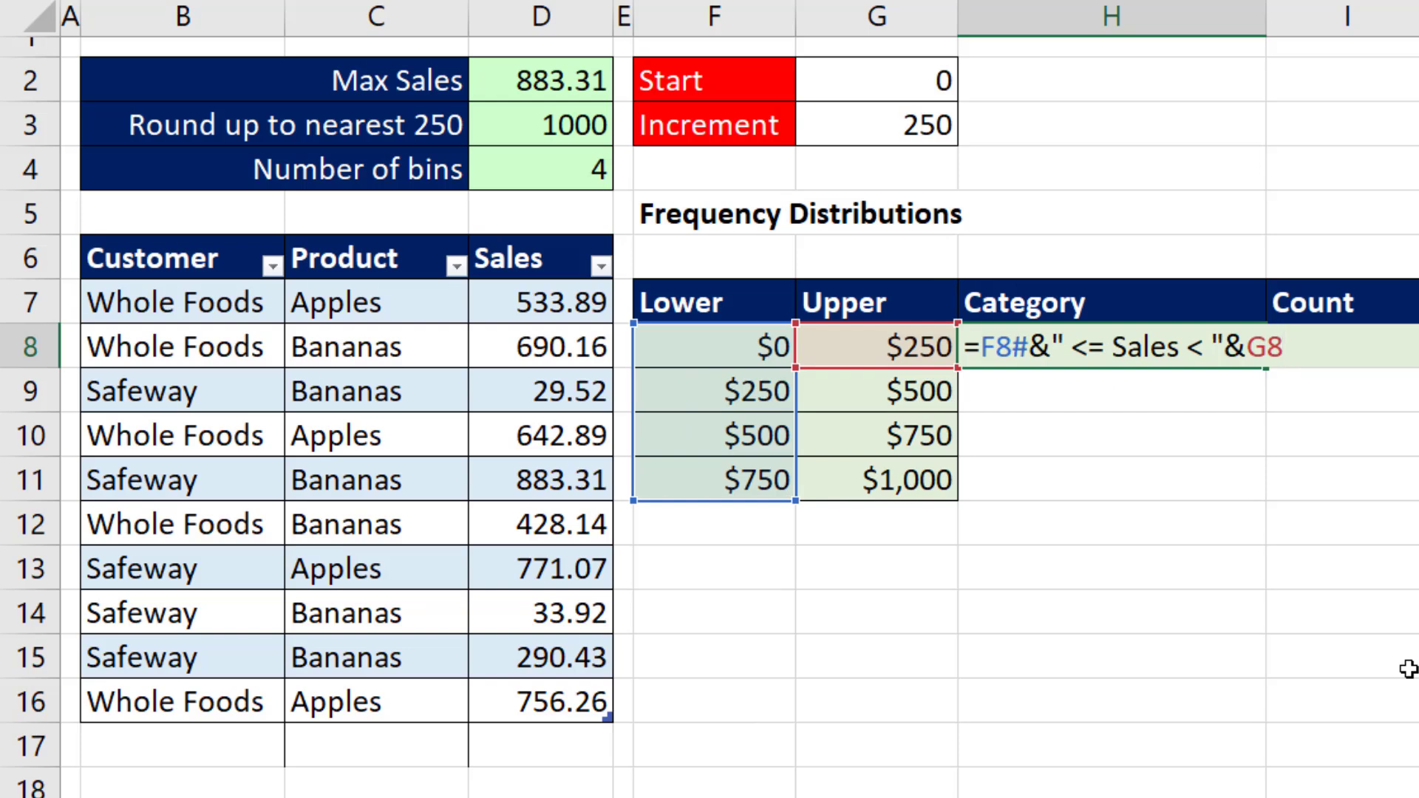
pyautogui.write('#')
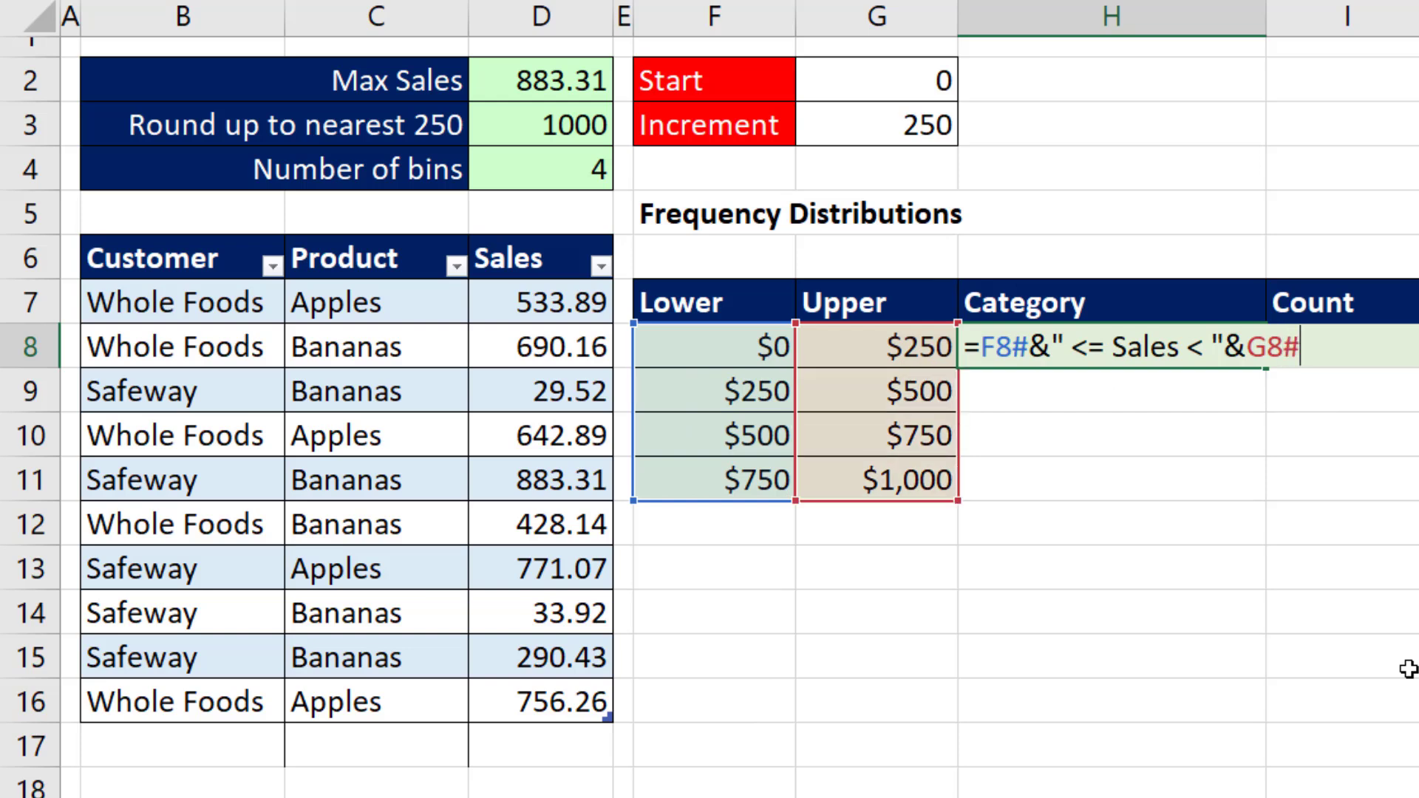
pyautogui.press('Return')
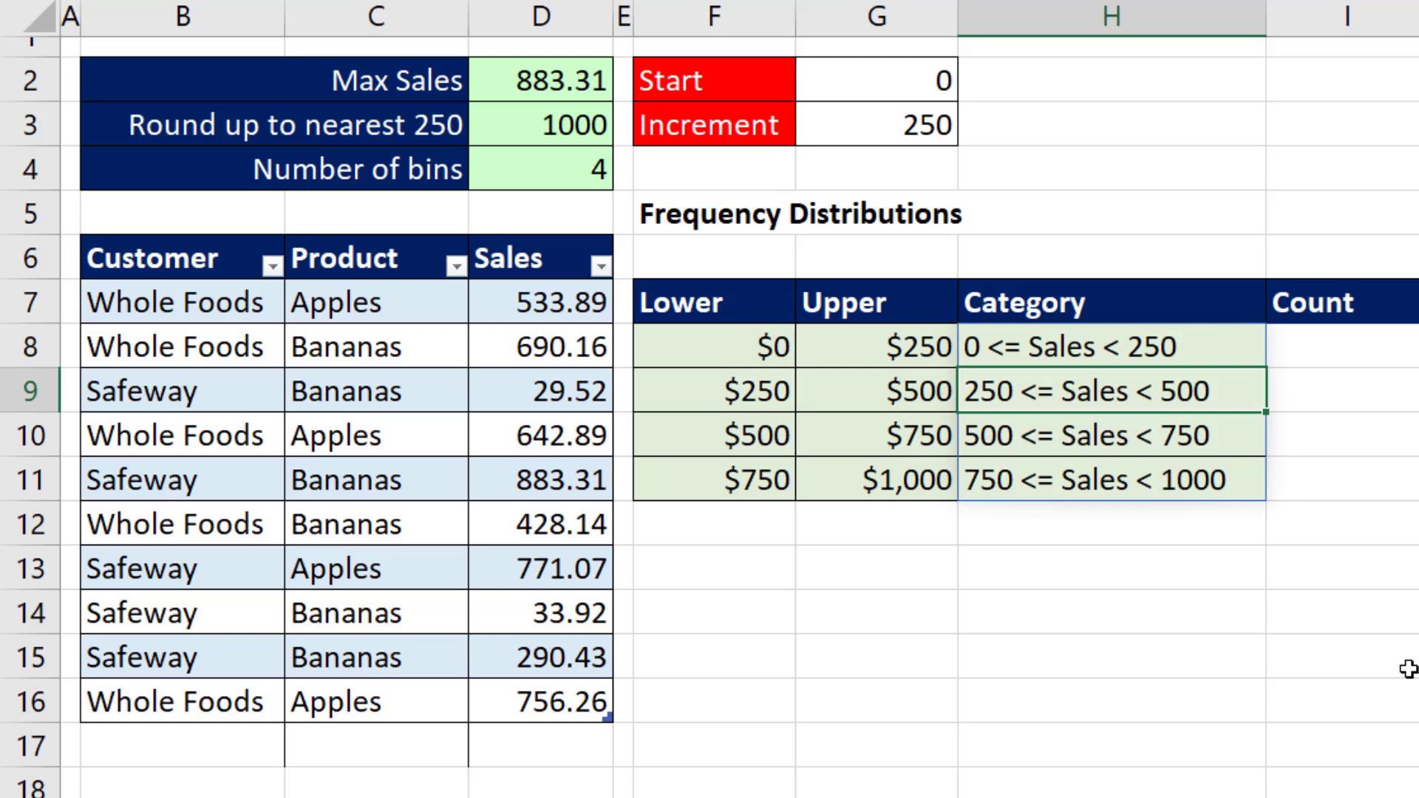
pyautogui.click(1342, 347)
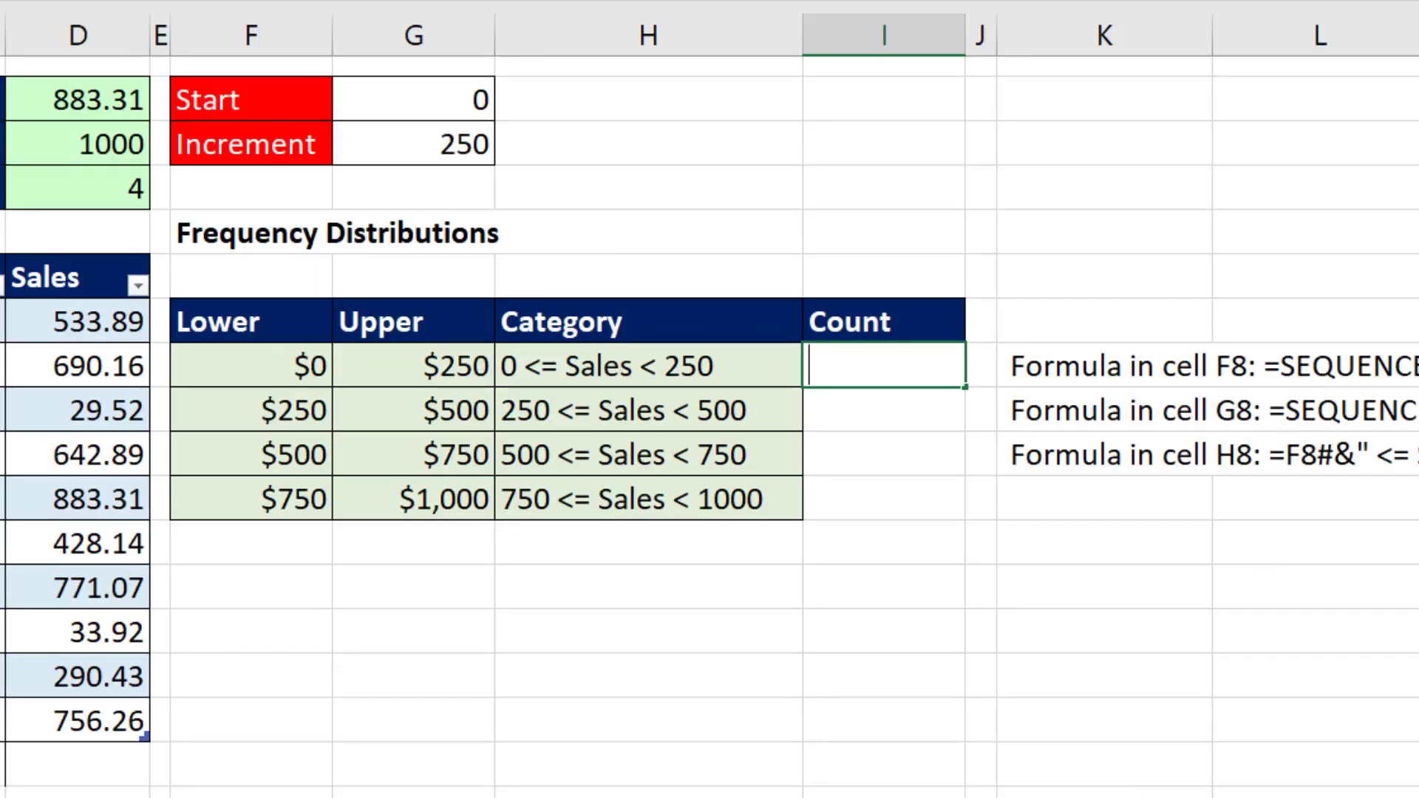
# In I8, build =COUNTIFS(fSales[Sales],">="&F8,fSales[Sales],"<"&G8 without entering it yet.
pyautogui.write('=countifs')
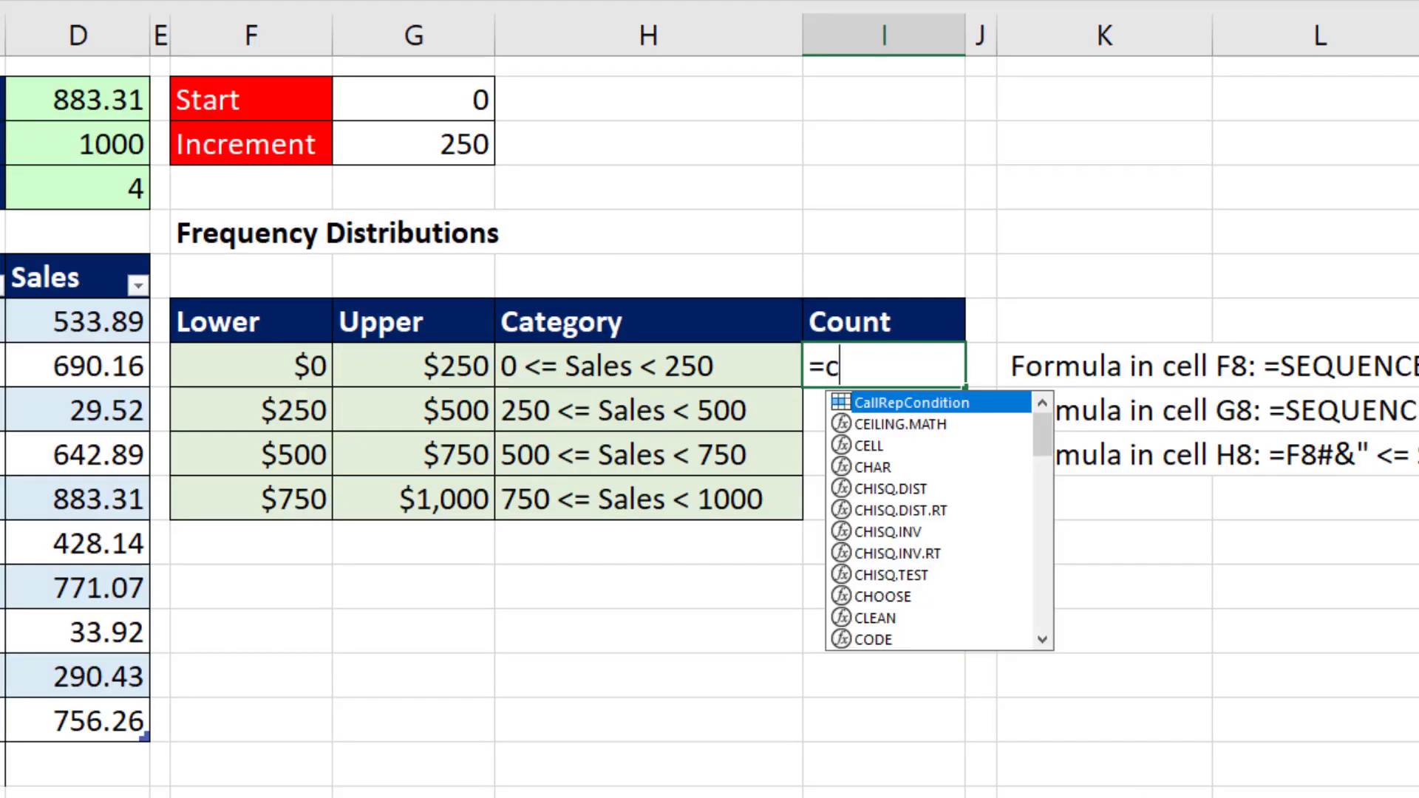
pyautogui.press('Tab')
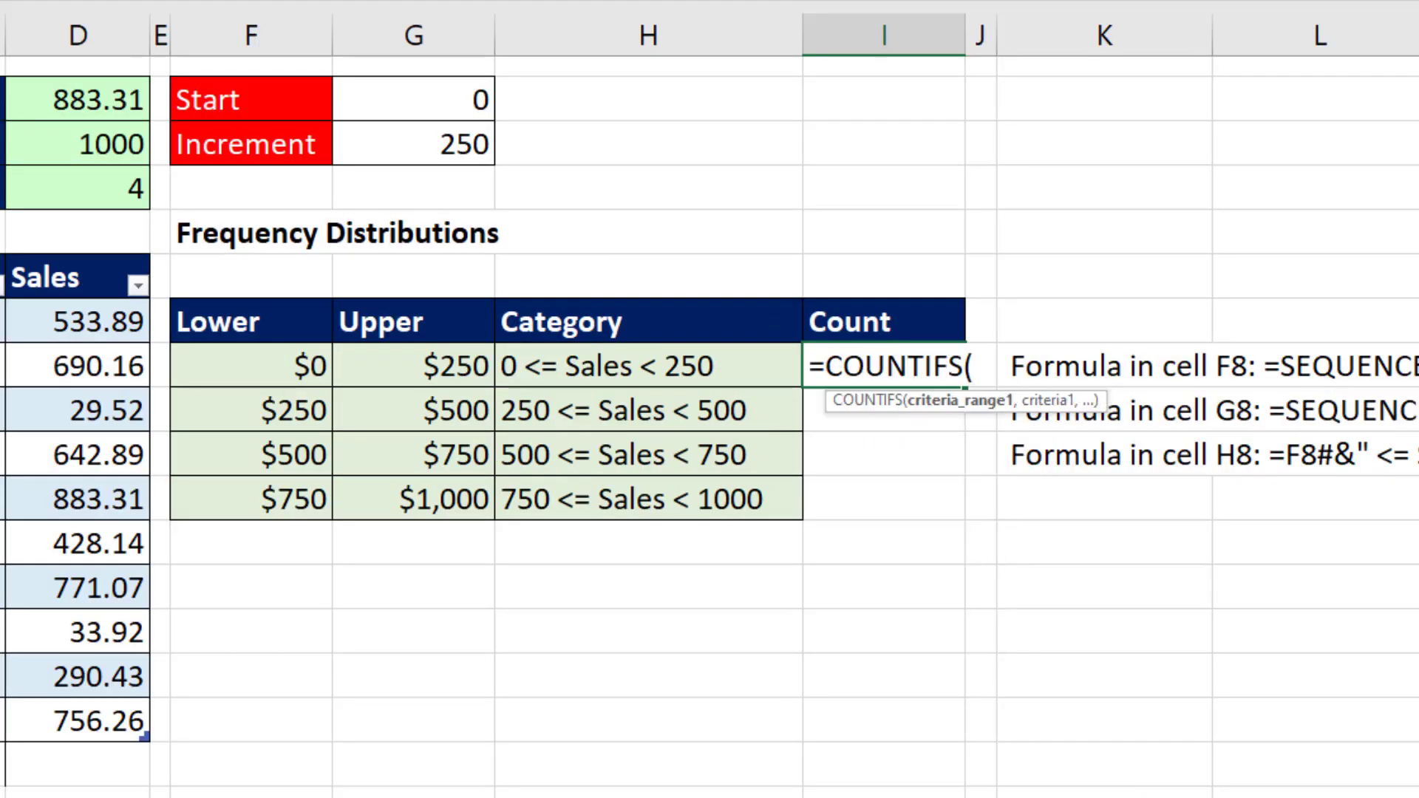
pyautogui.click(59, 255)
pyautogui.write(',')
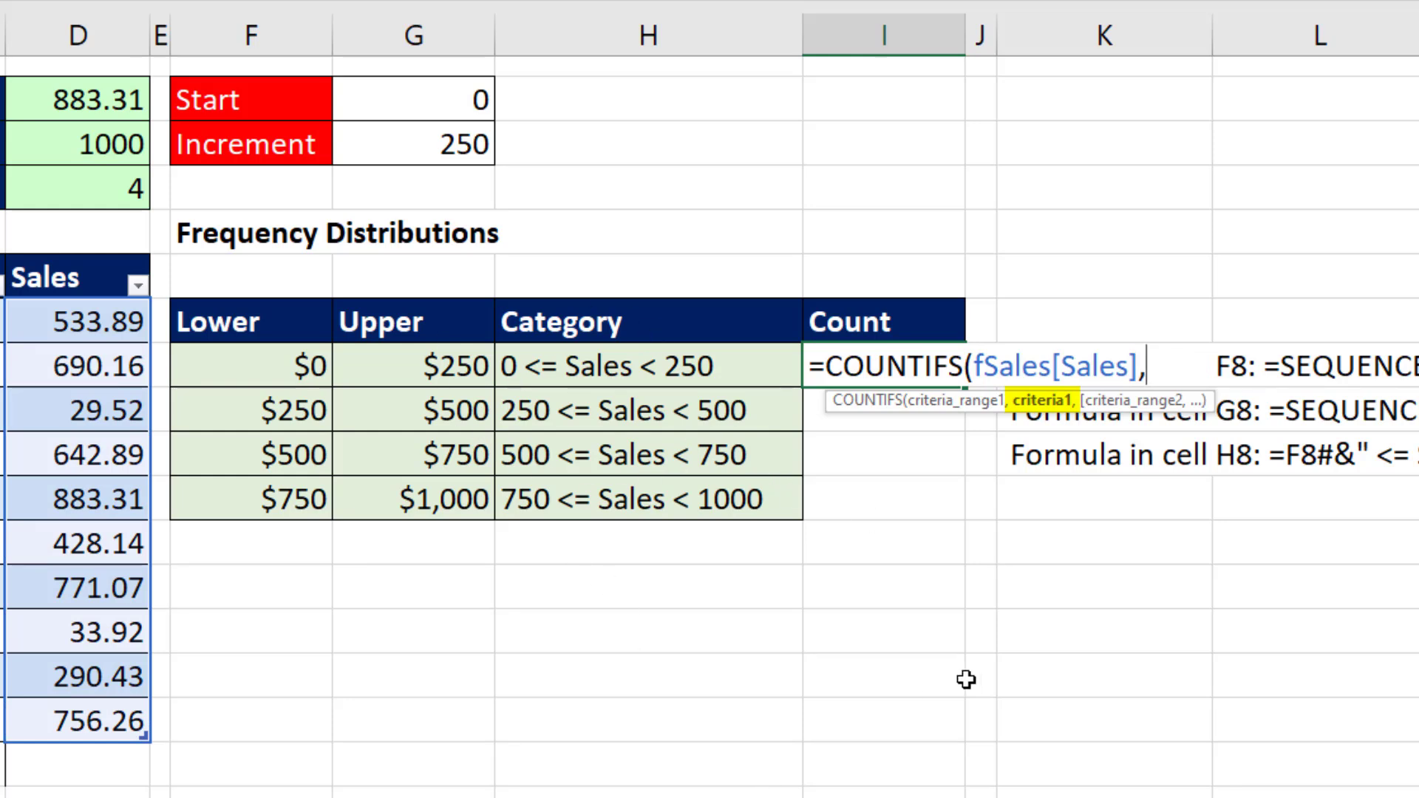
pyautogui.write('">="&')
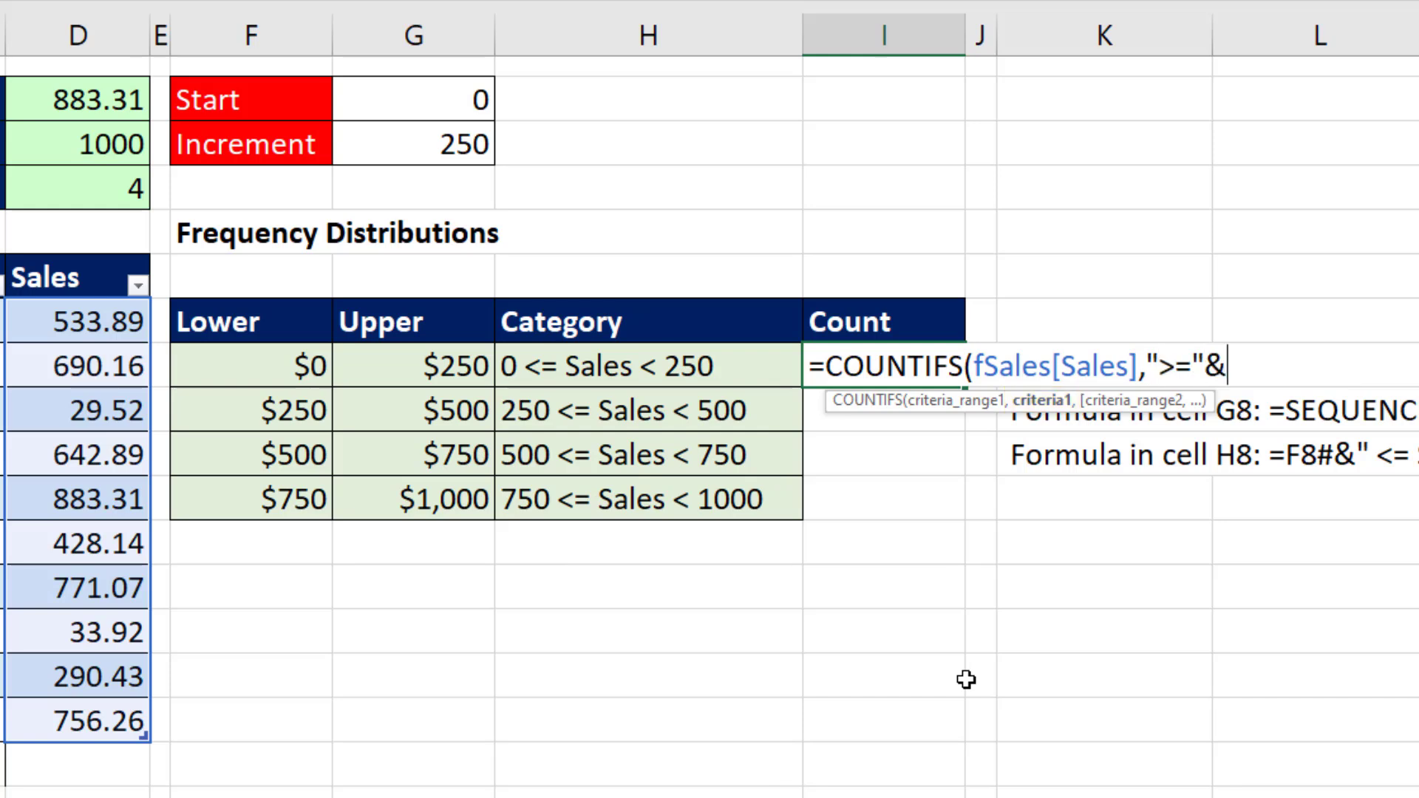
pyautogui.click(285, 373)
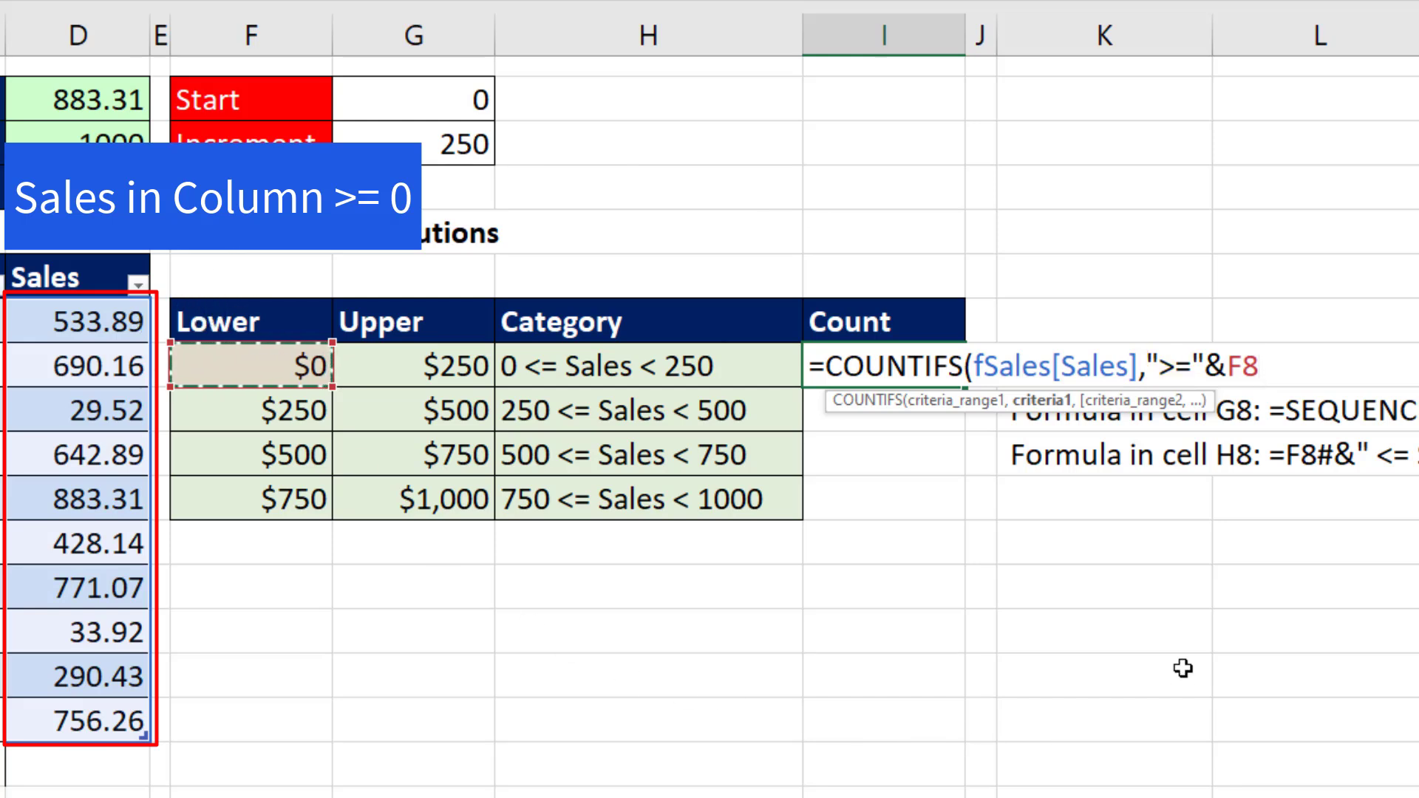
pyautogui.write(',')
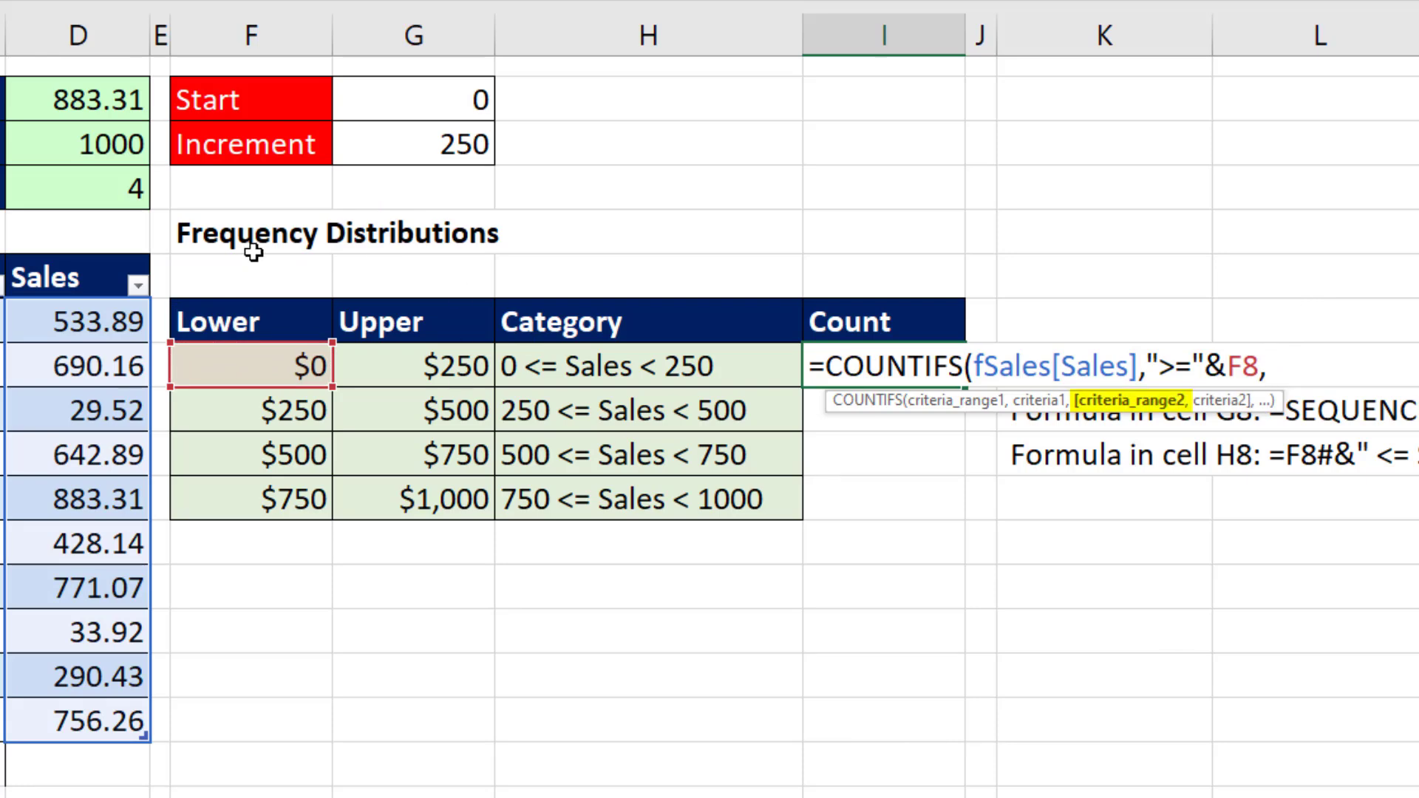
pyautogui.click(82, 257)
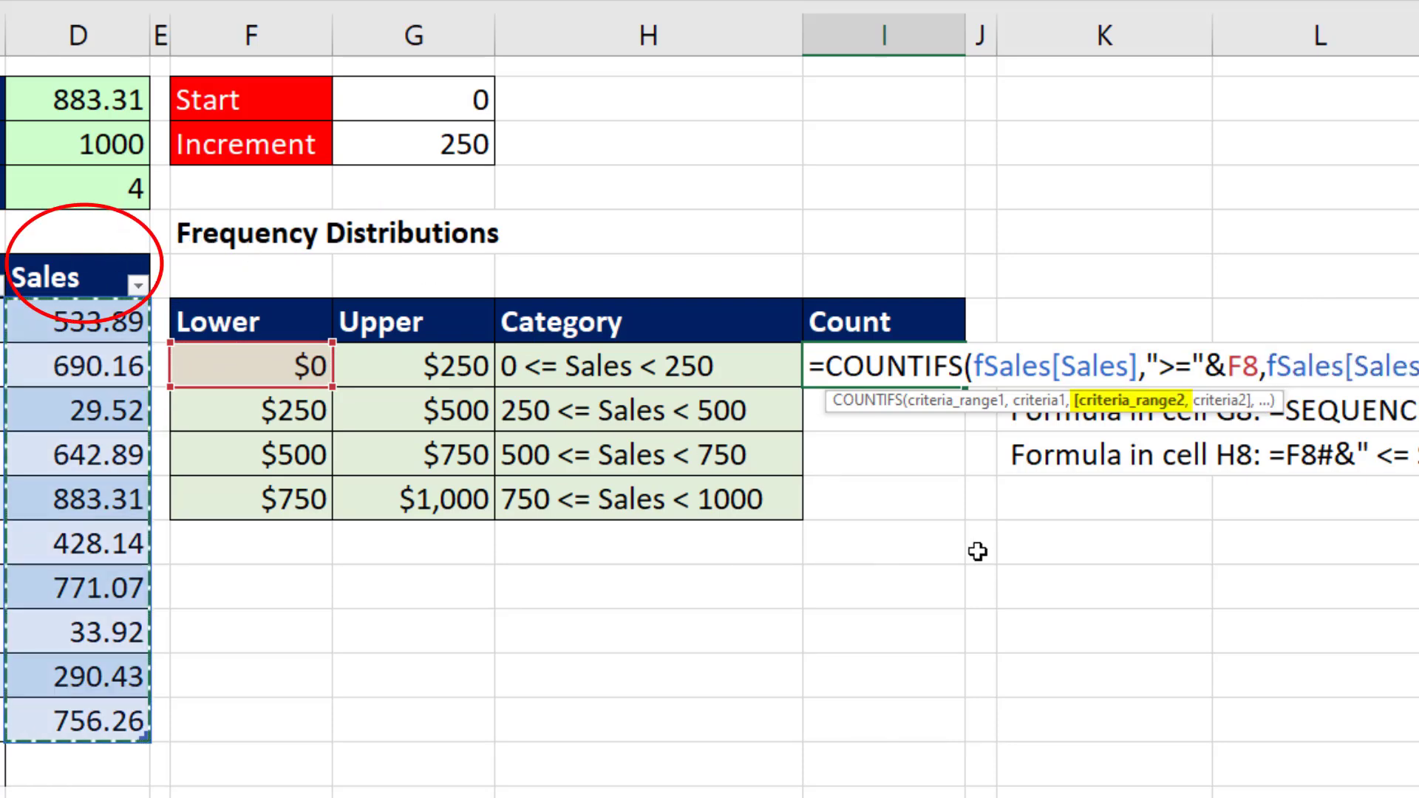
pyautogui.write(',"')
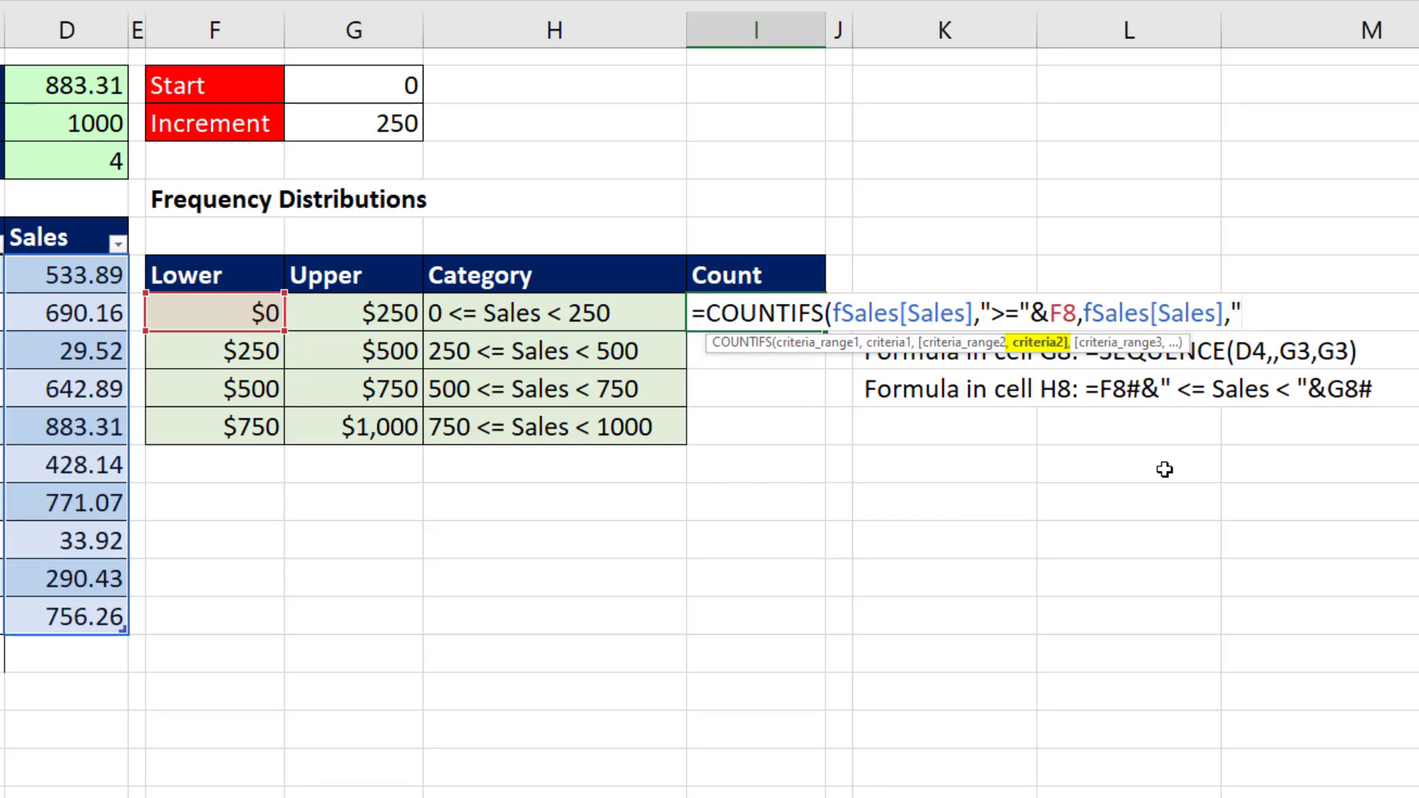
pyautogui.write('<"&')
pyautogui.click(405, 326)
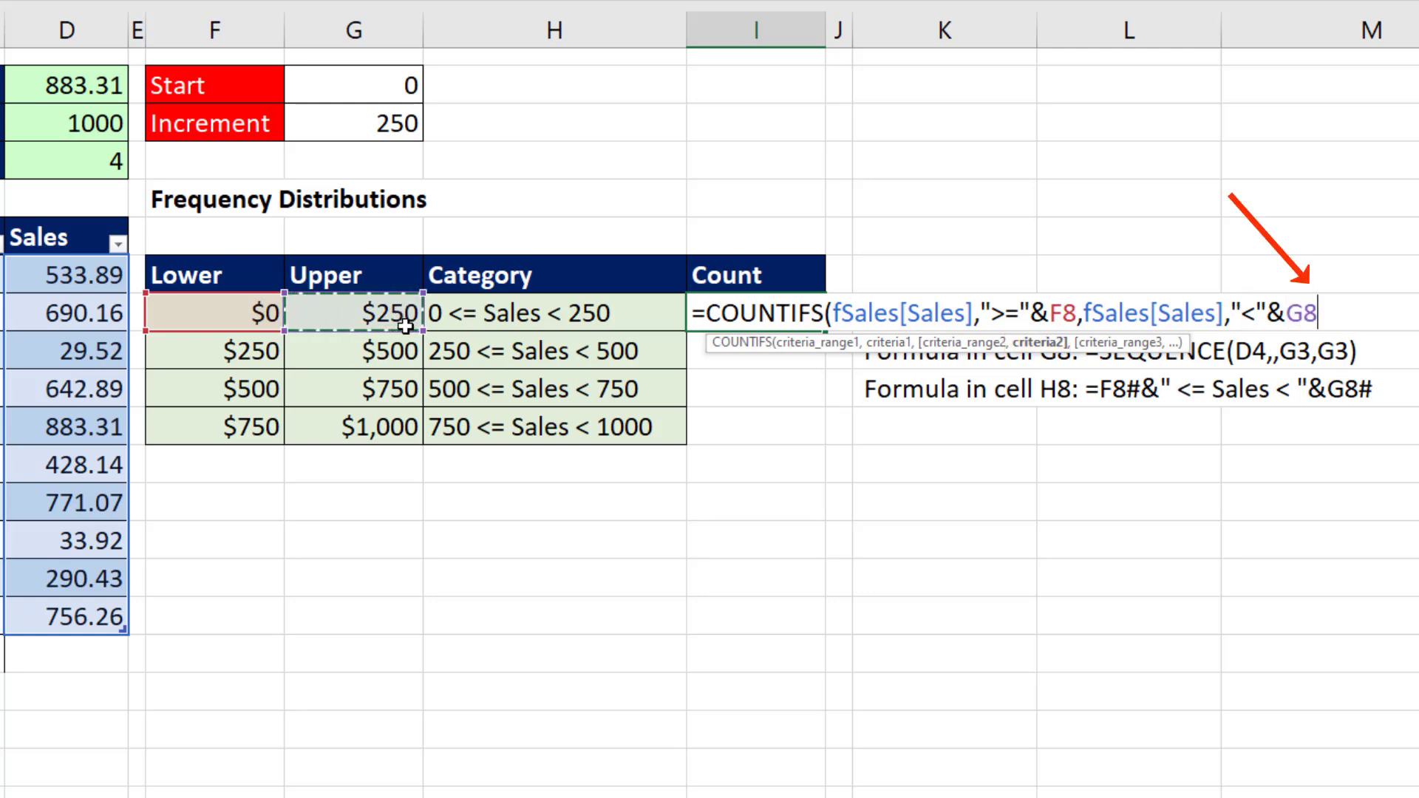
# Change the COUNTIFS criteria to F8# and G8#, close and enter it, spilling counts 2, 2, 3, 3.
pyautogui.write('#')
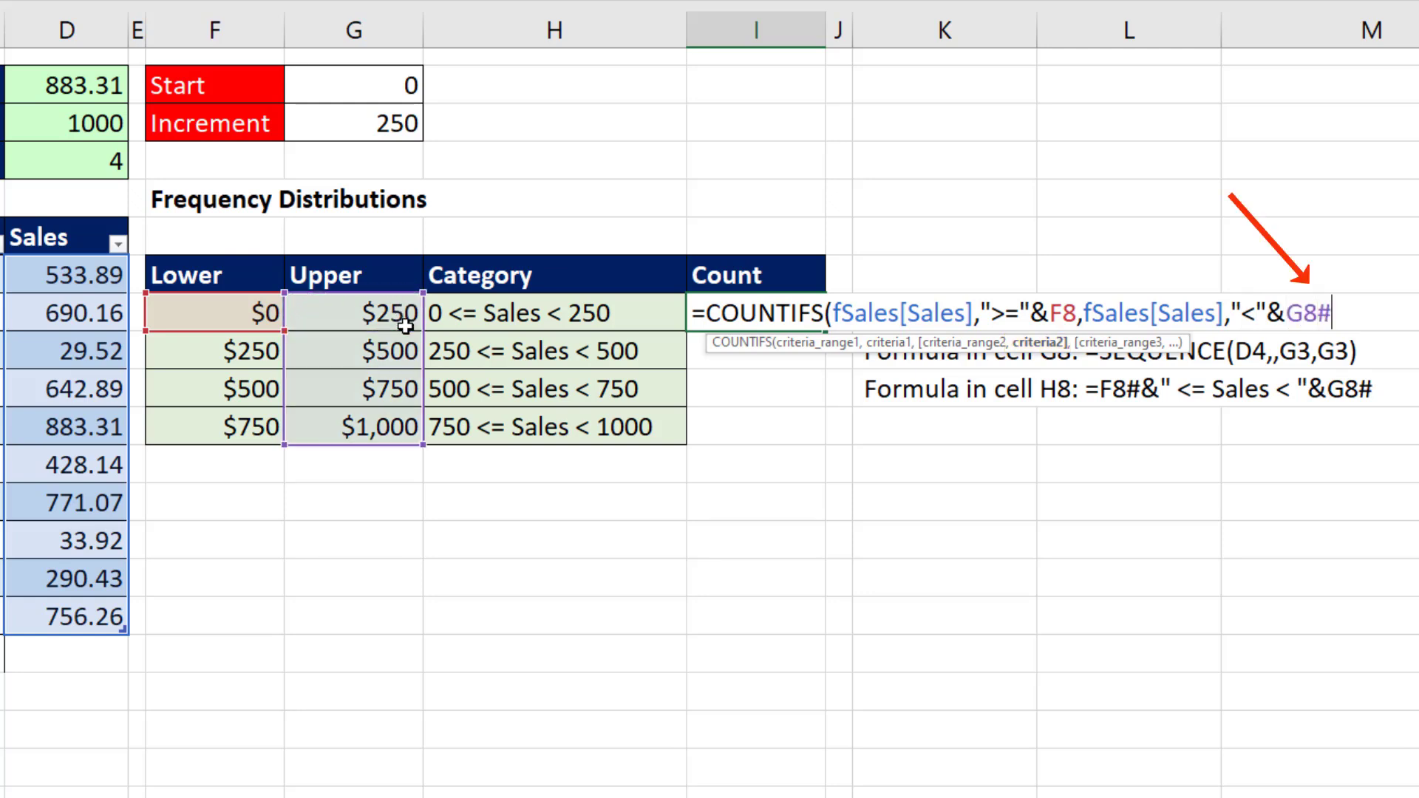
pyautogui.click(1079, 316)
pyautogui.write('#')
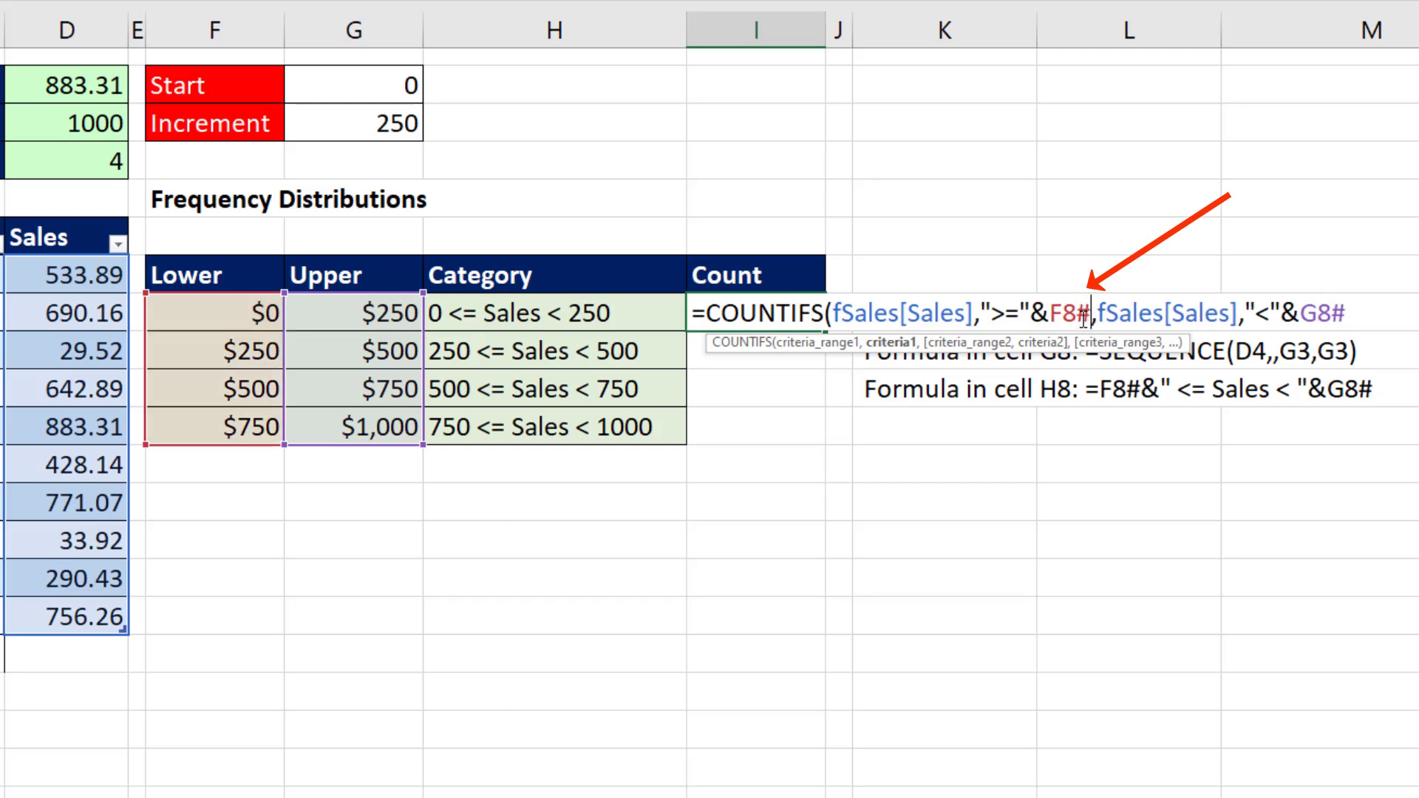
pyautogui.click(1044, 344)
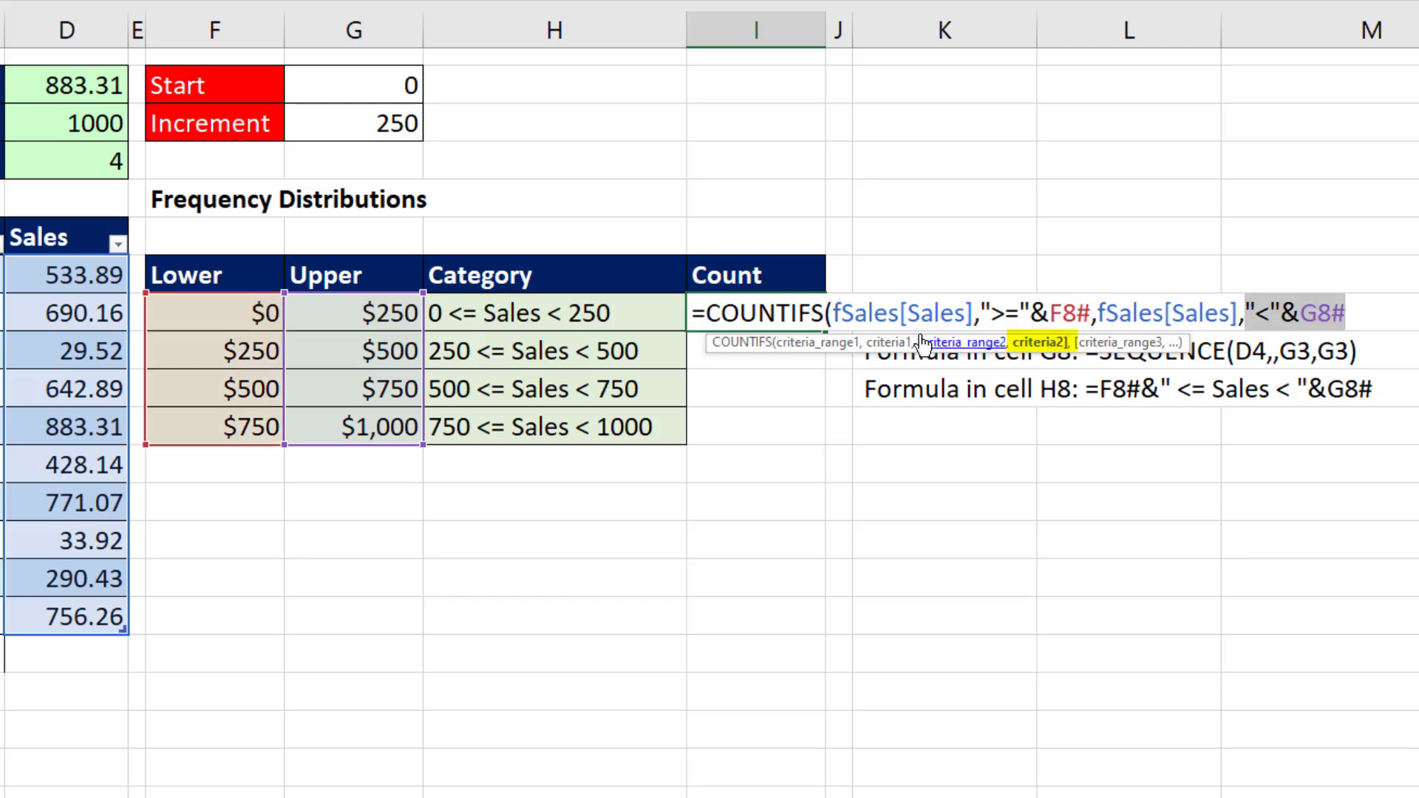
pyautogui.click(891, 343)
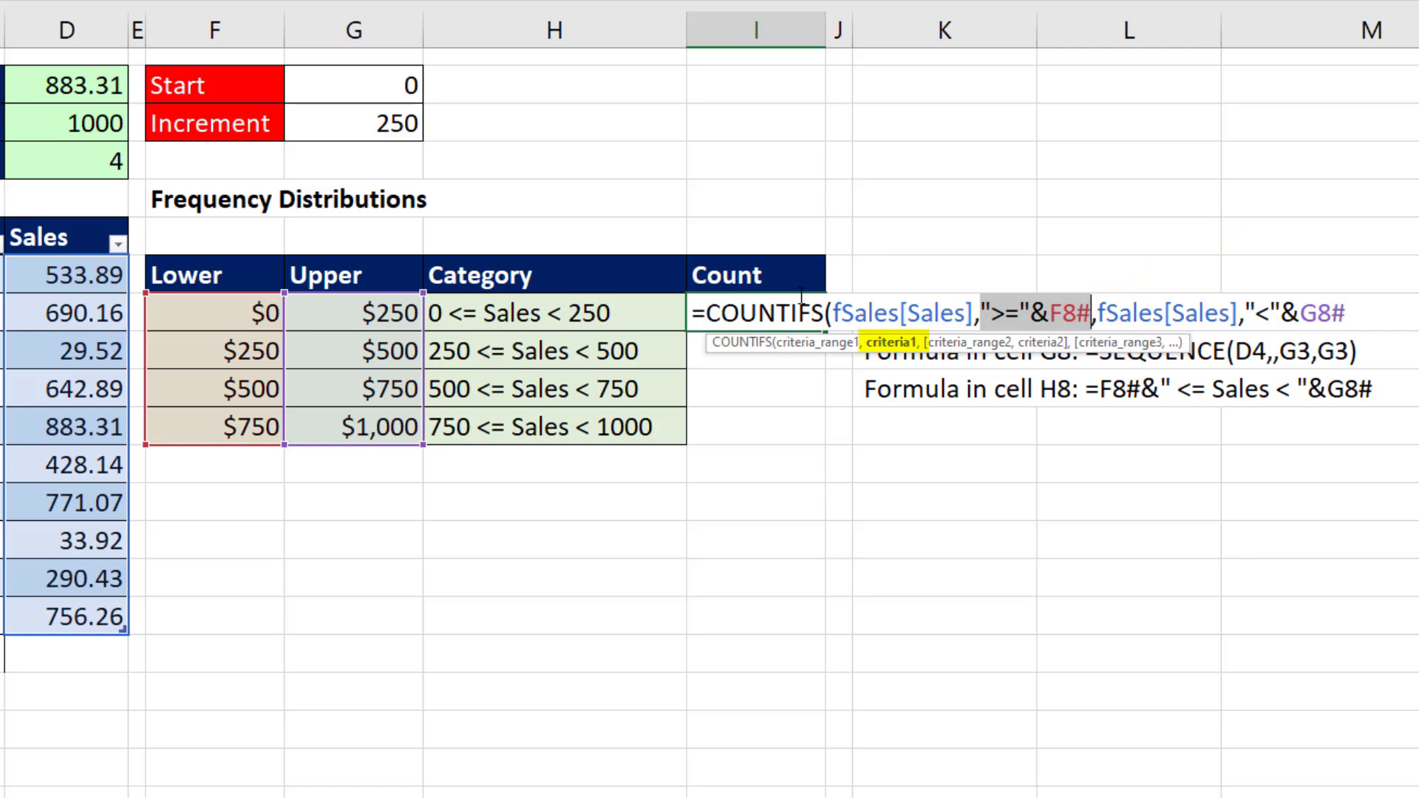
pyautogui.click(1361, 317)
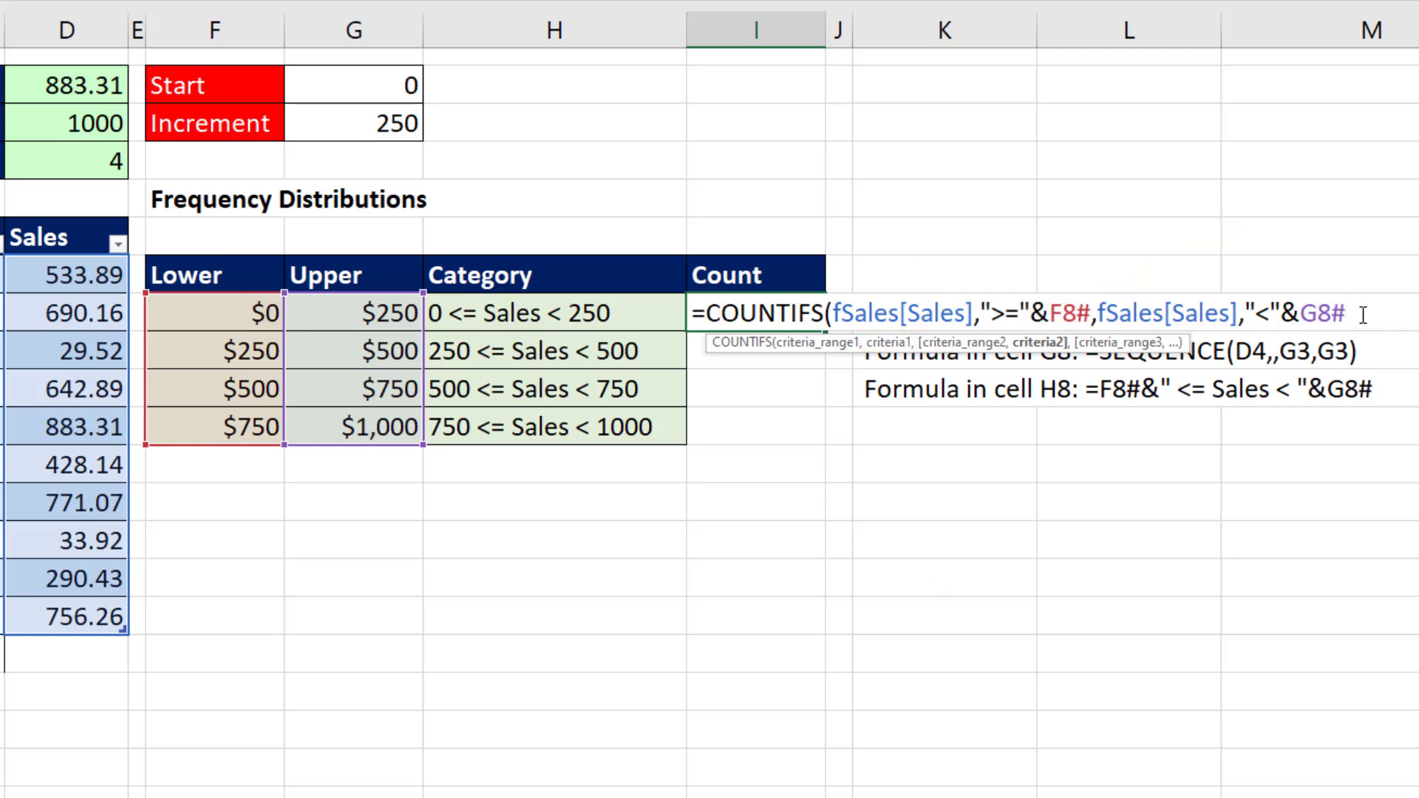
pyautogui.click(1042, 344)
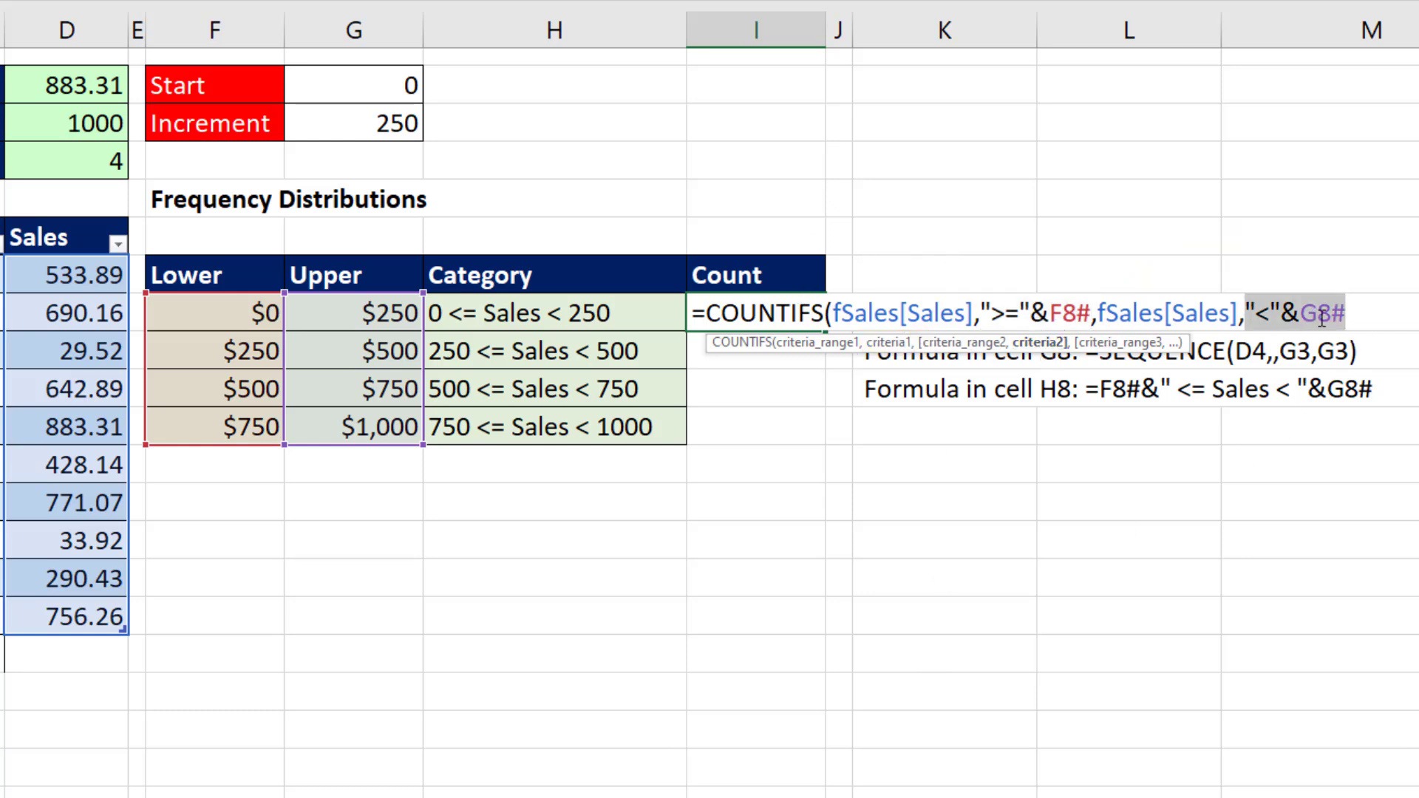
pyautogui.click(1393, 312)
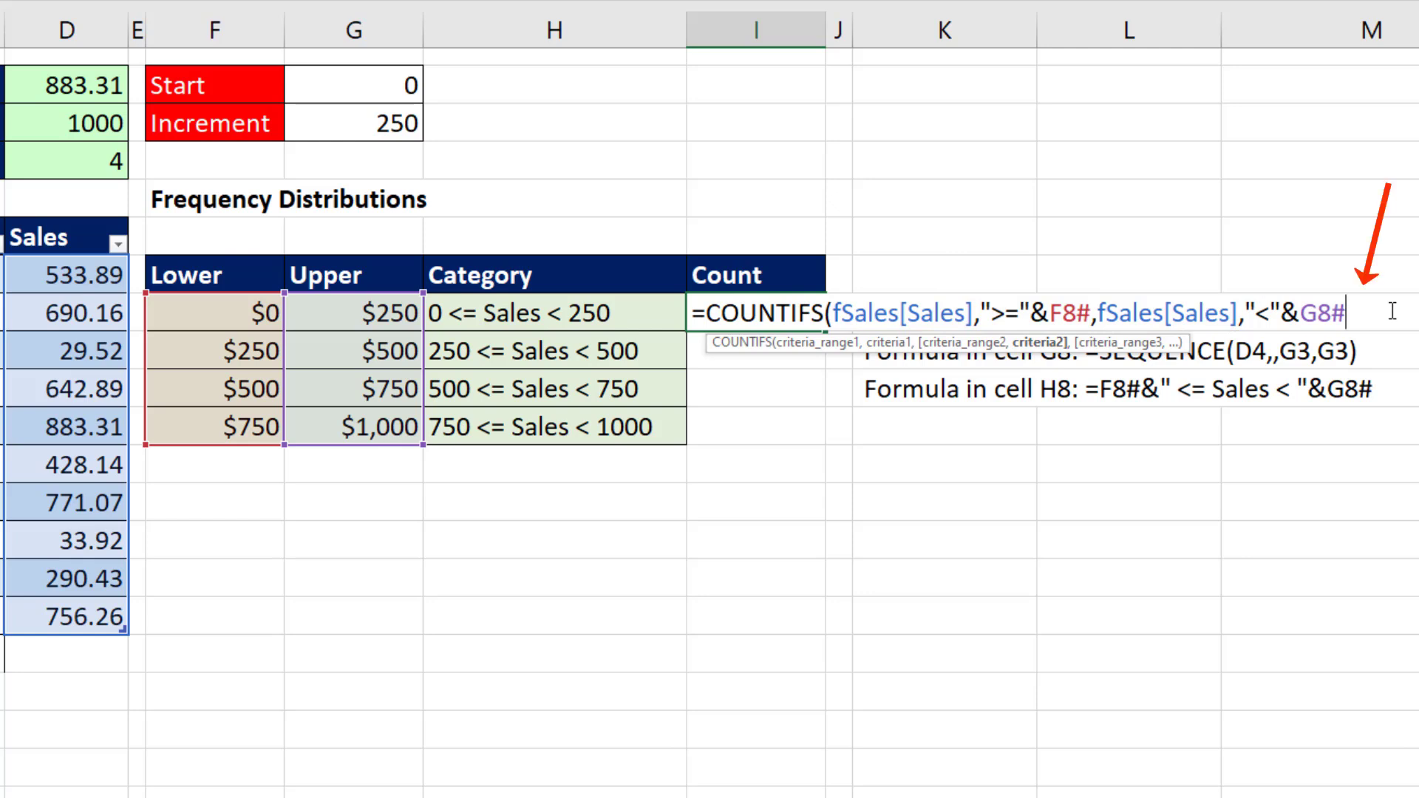
pyautogui.write(')')
pyautogui.press('Return')
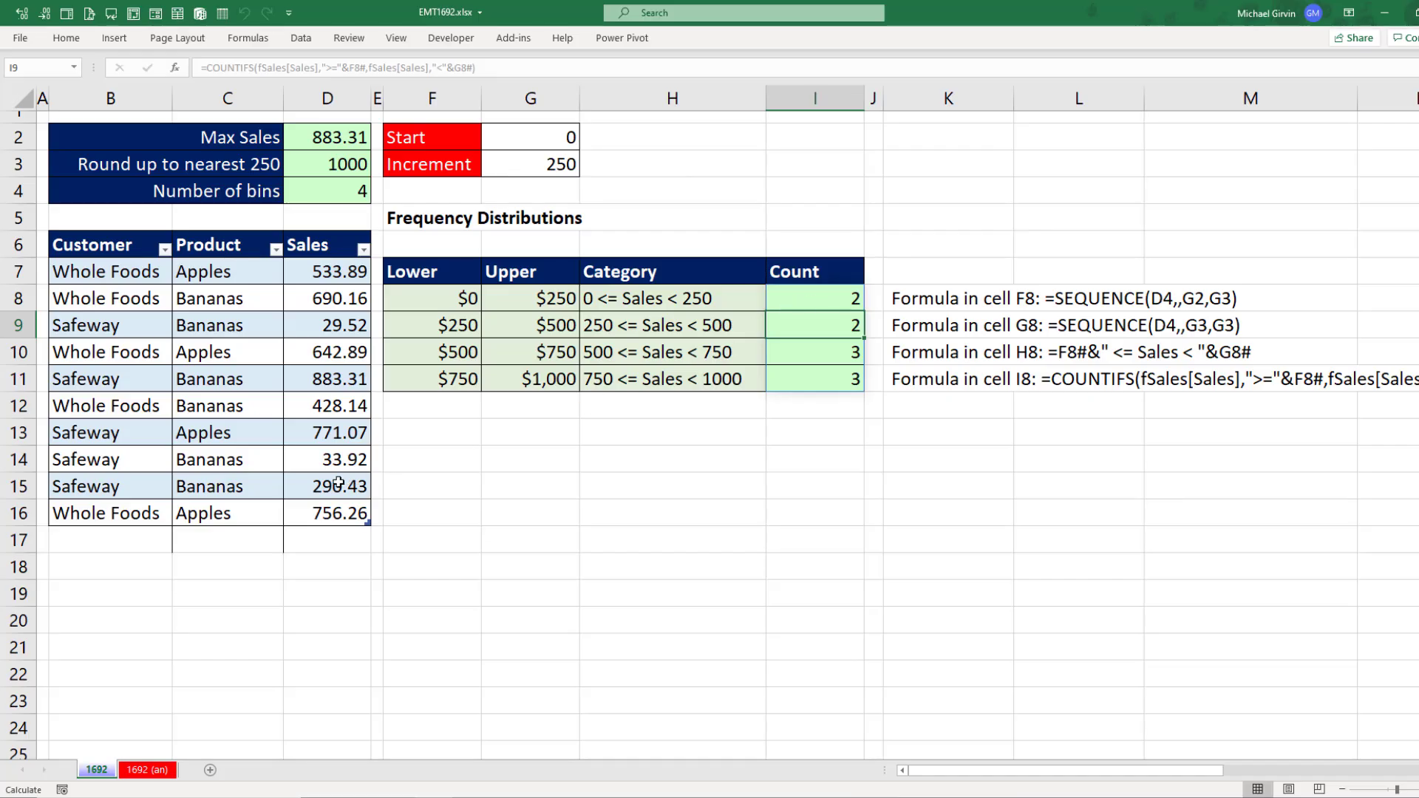
# Change the 290.43 sale in D15 to 1290.43.
pyautogui.click(31, 579)
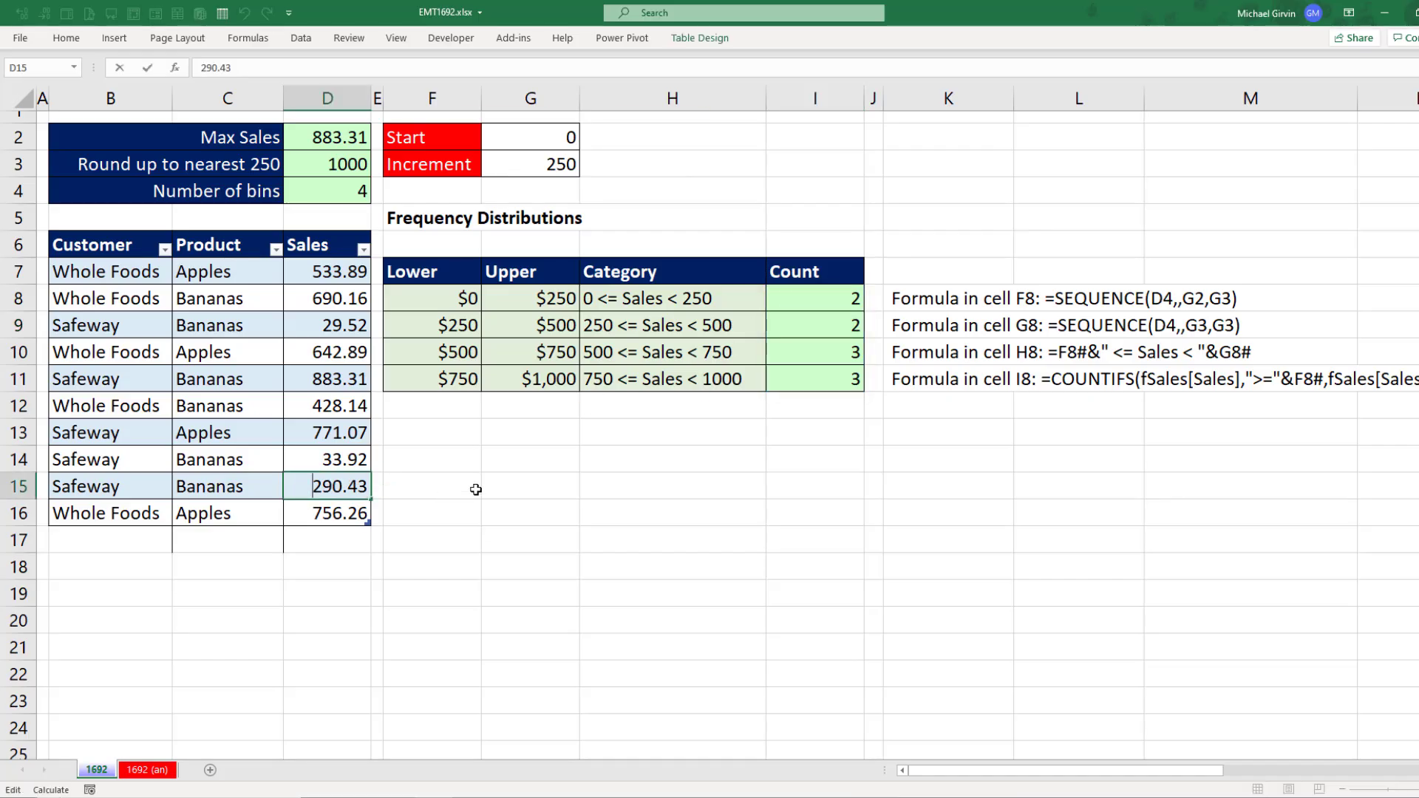
pyautogui.write('1')
pyautogui.hotkey('ctrl', 'Return')
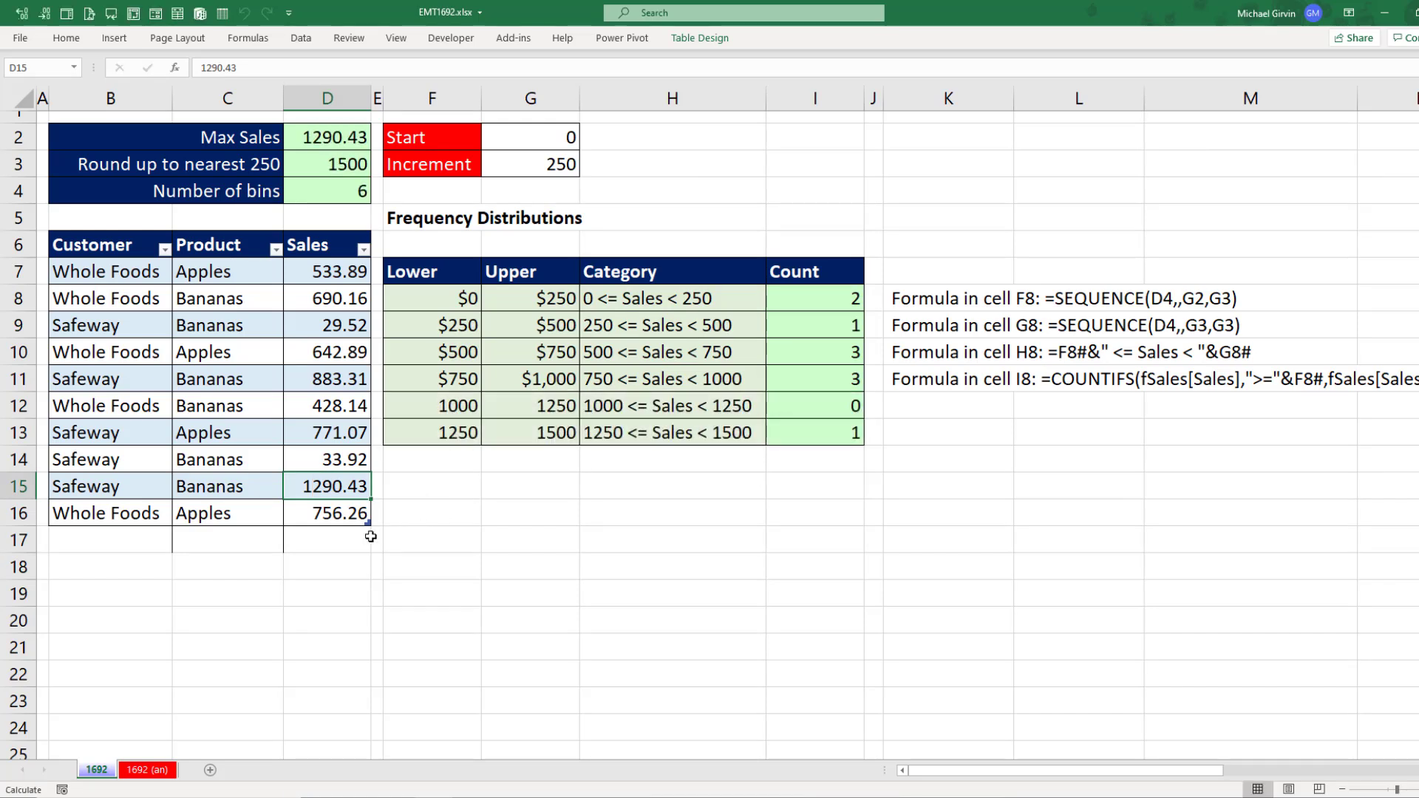
# Append a new sales row: Whole Foods, Apples, 1150.
pyautogui.click(342, 516)
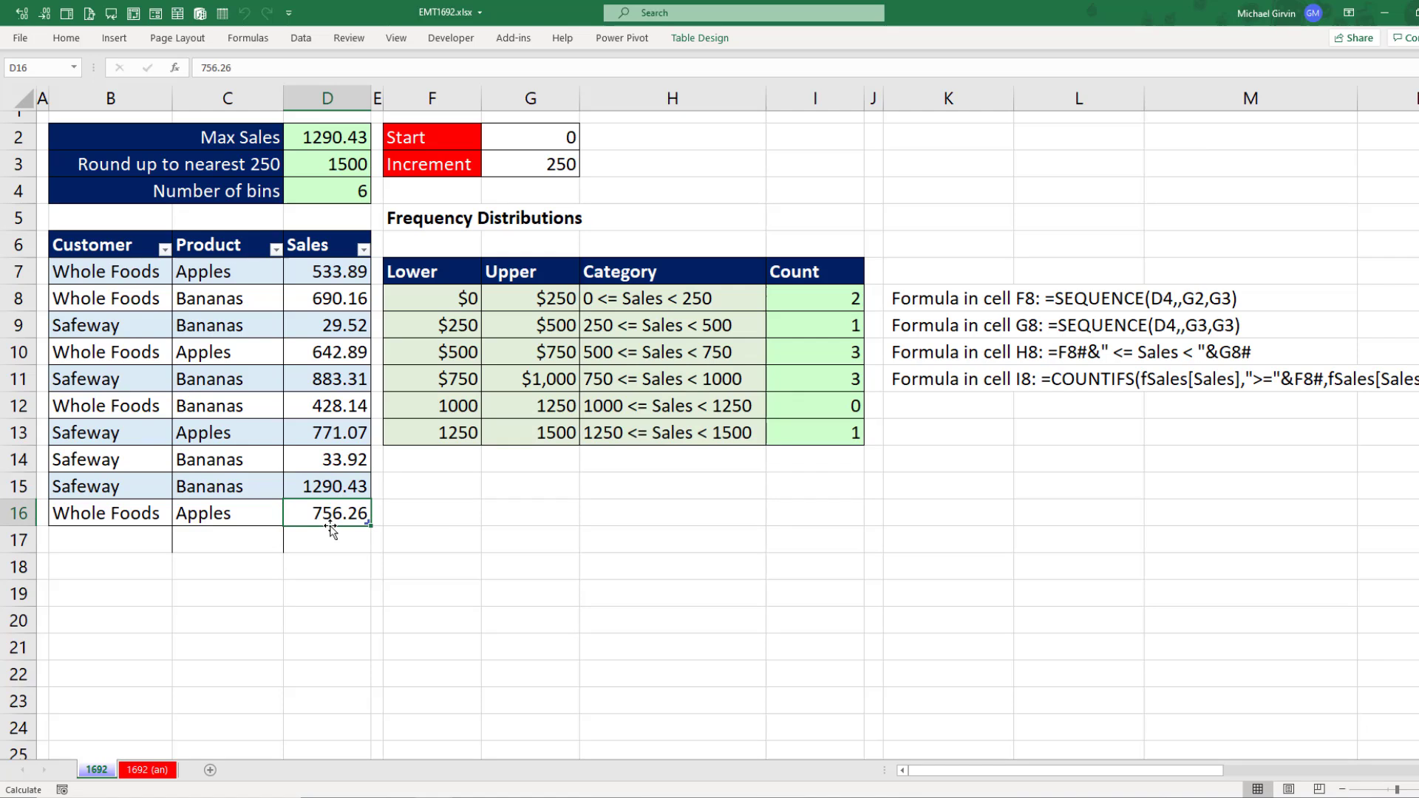
pyautogui.press('Tab')
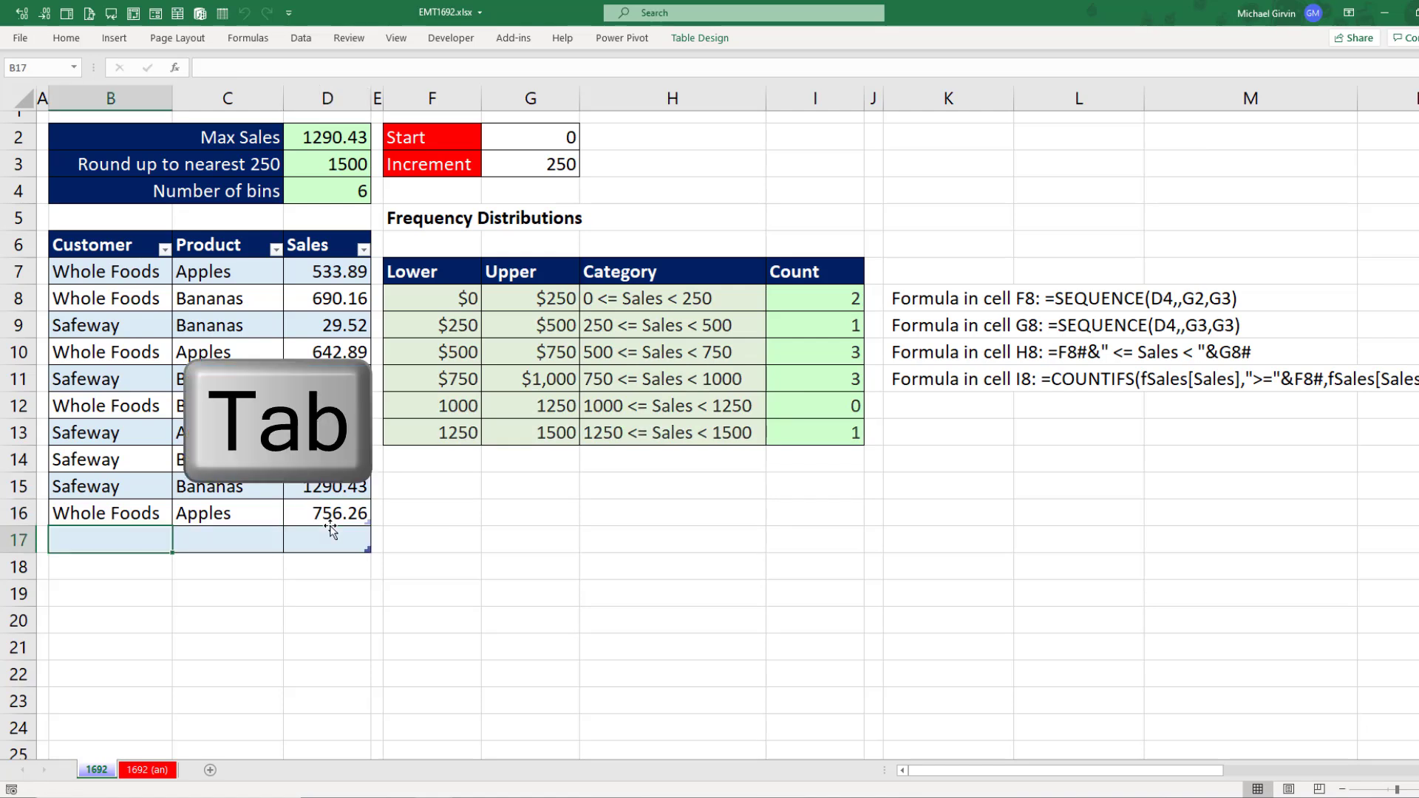
pyautogui.write('Whole Foods')
pyautogui.press('Tab')
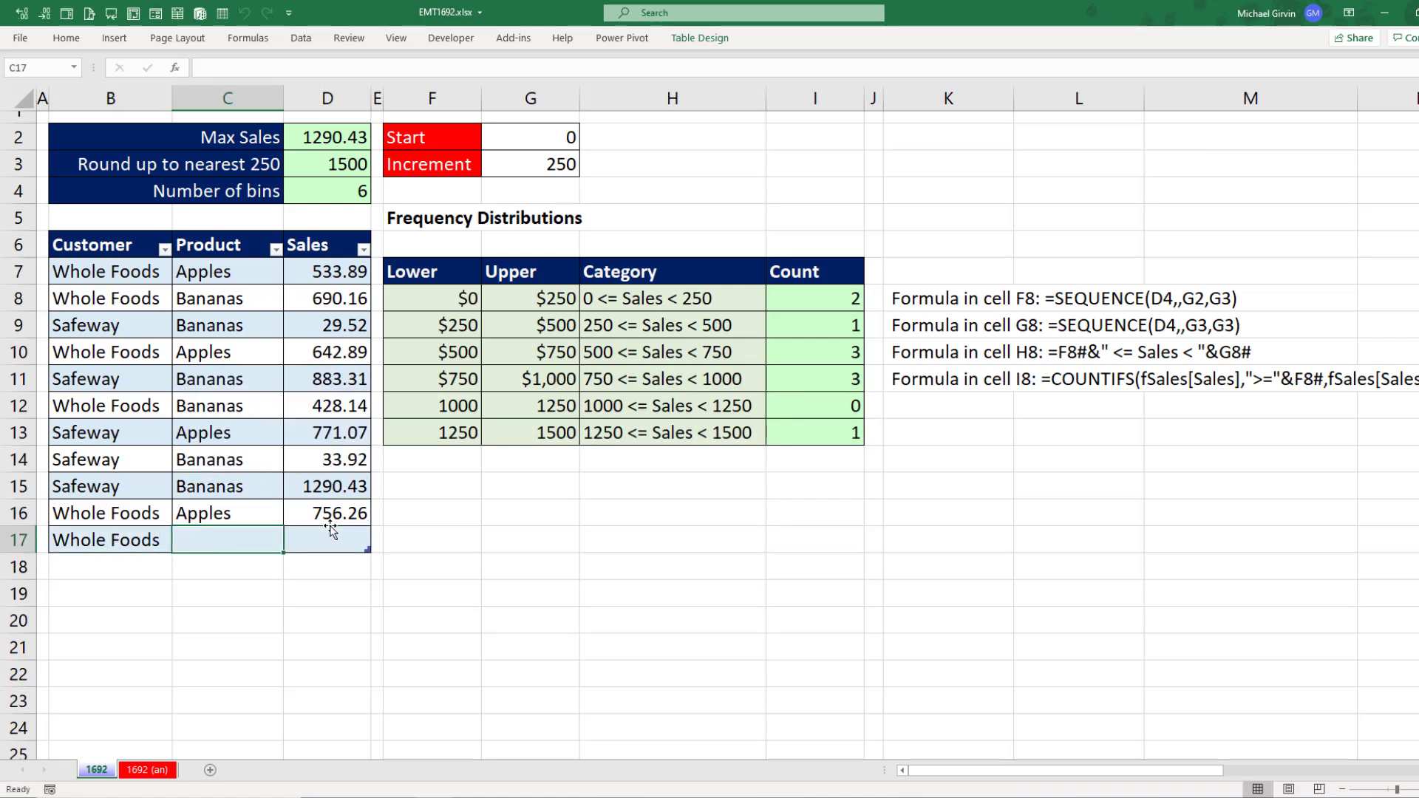
pyautogui.write('Apples')
pyautogui.press('Tab')
pyautogui.write('1150')
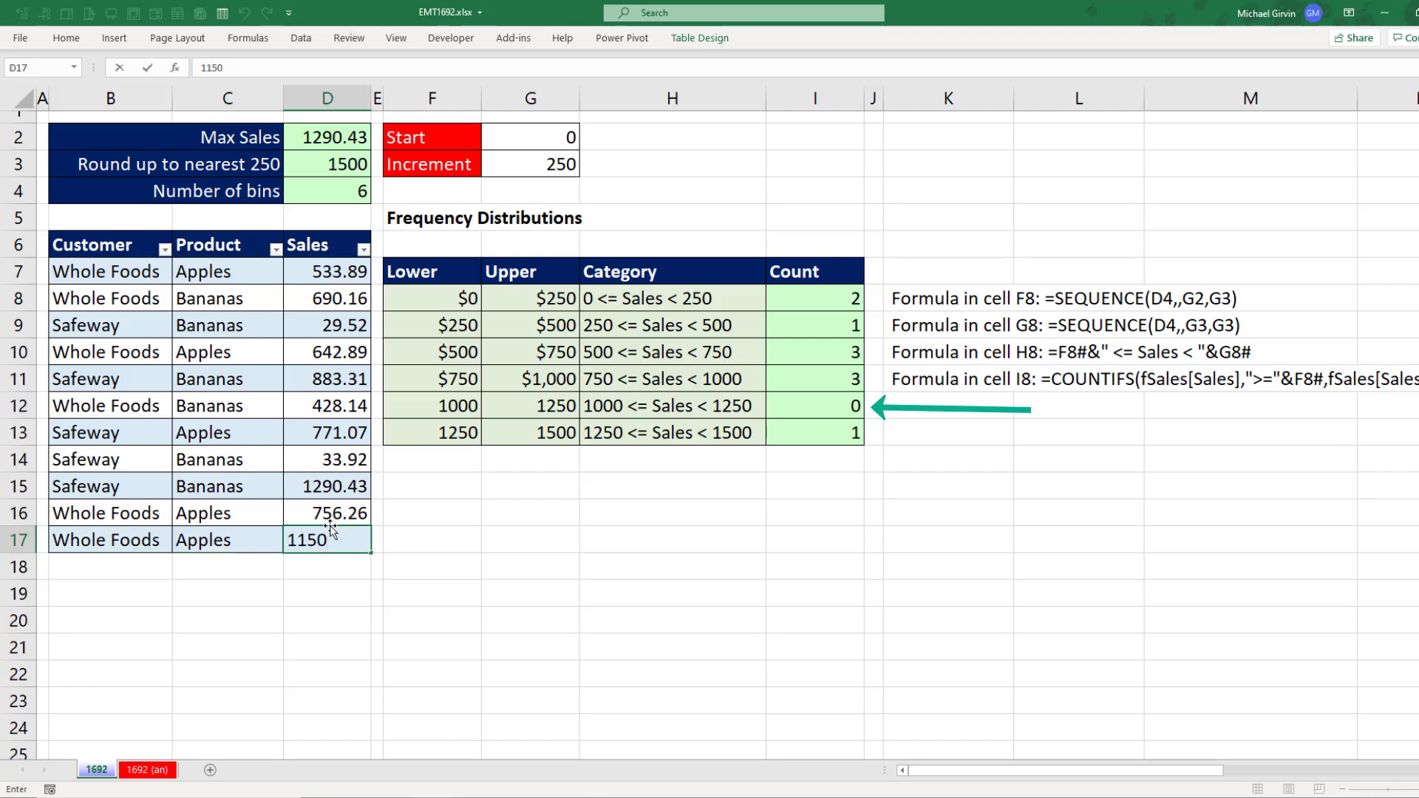
pyautogui.press('Return')
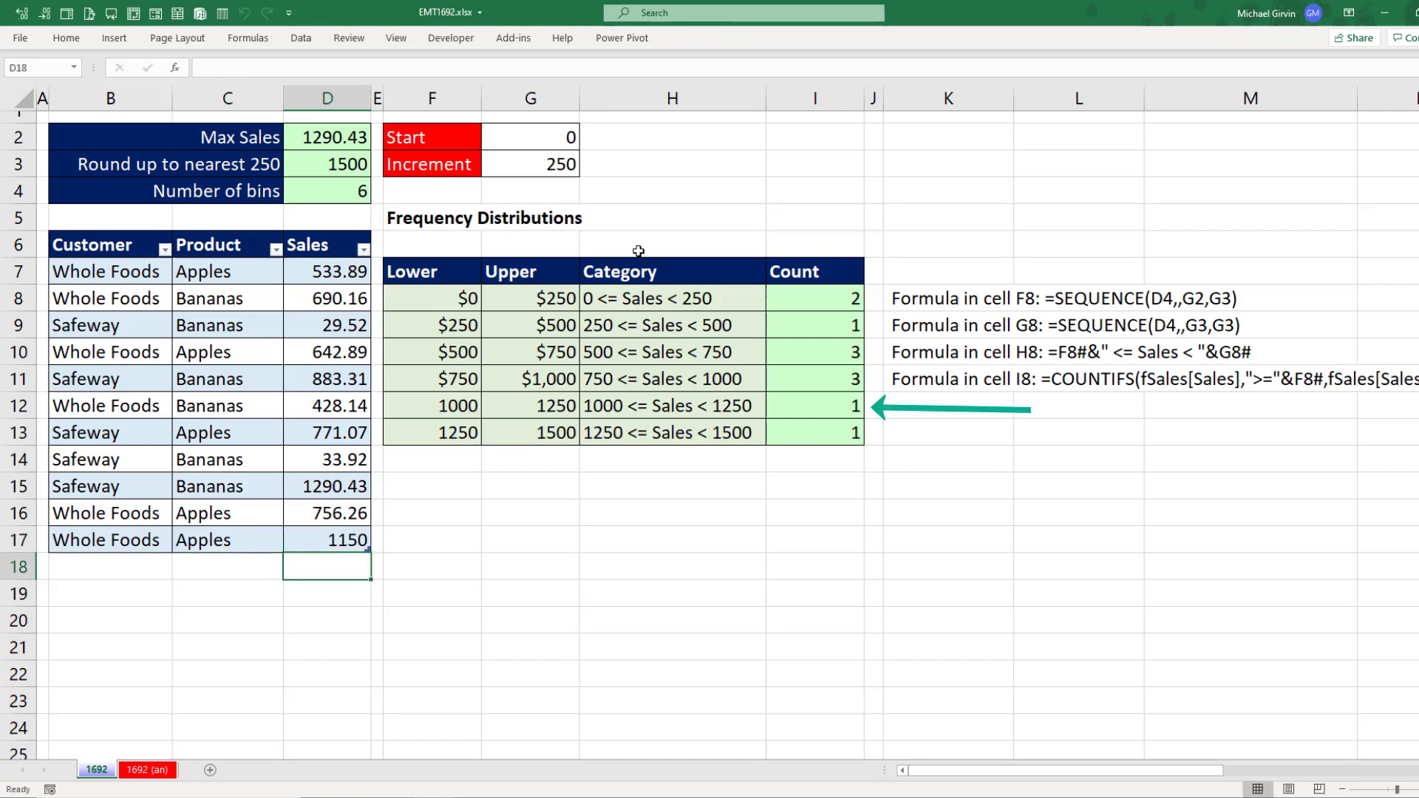
pyautogui.click(553, 171)
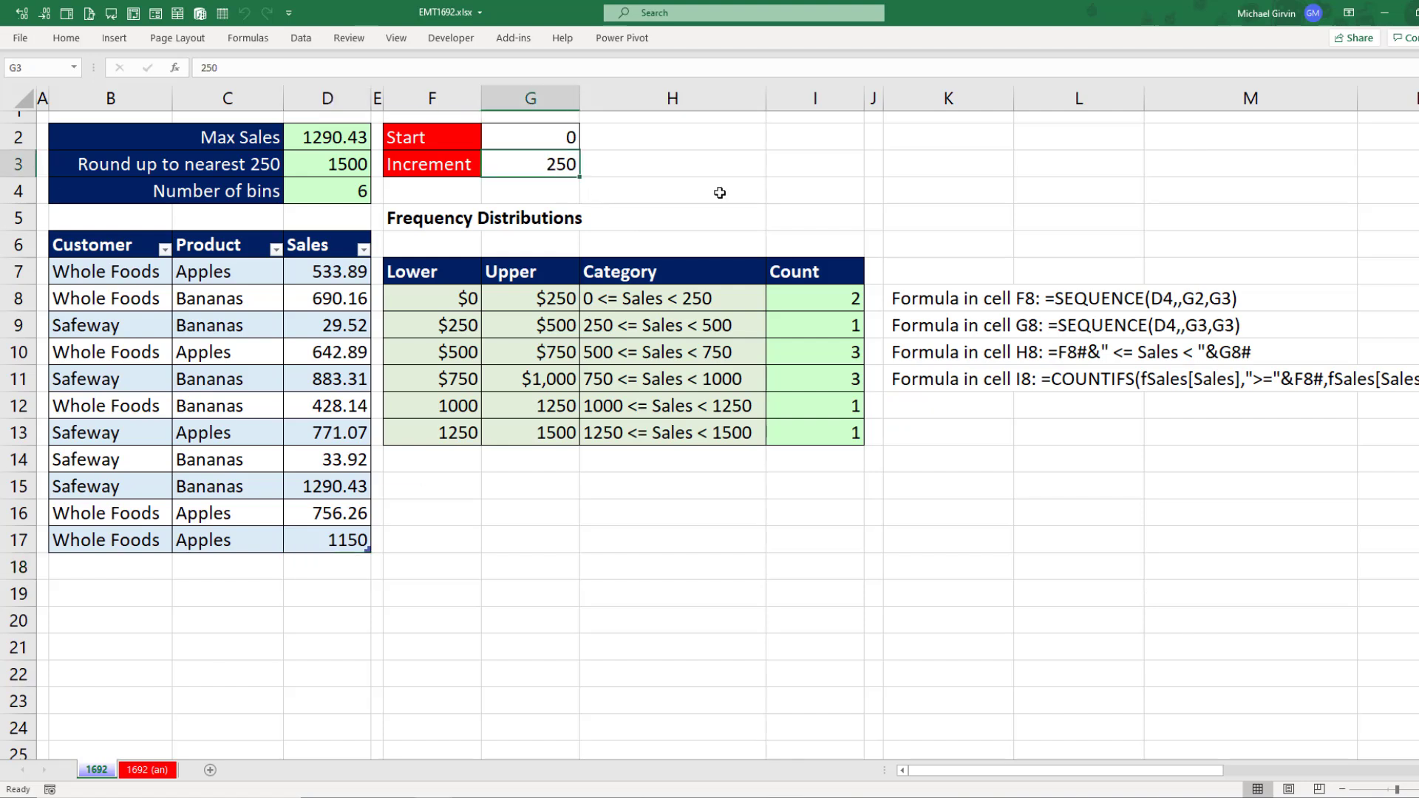
pyautogui.write('500')
pyautogui.hotkey('ctrl', 'Return')
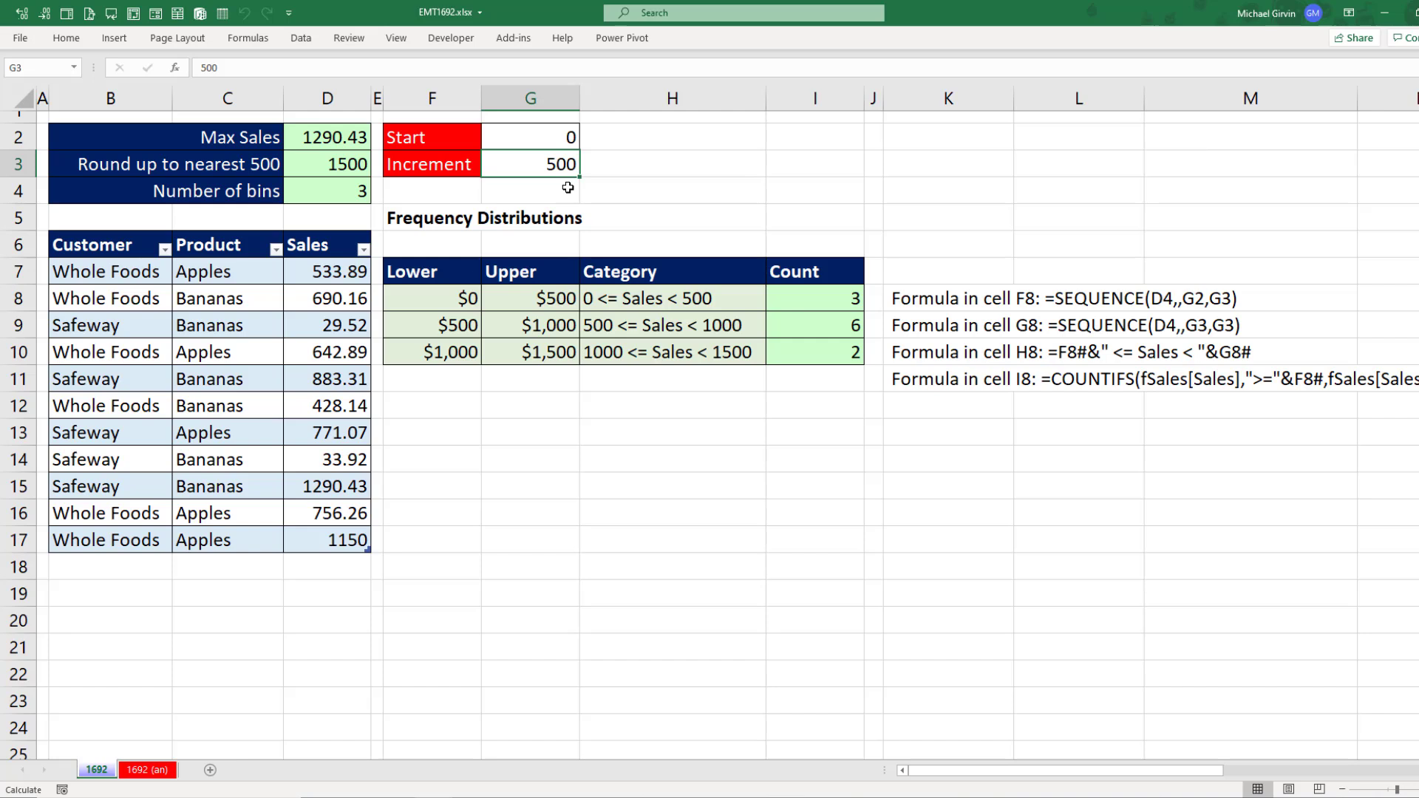
pyautogui.write('250')
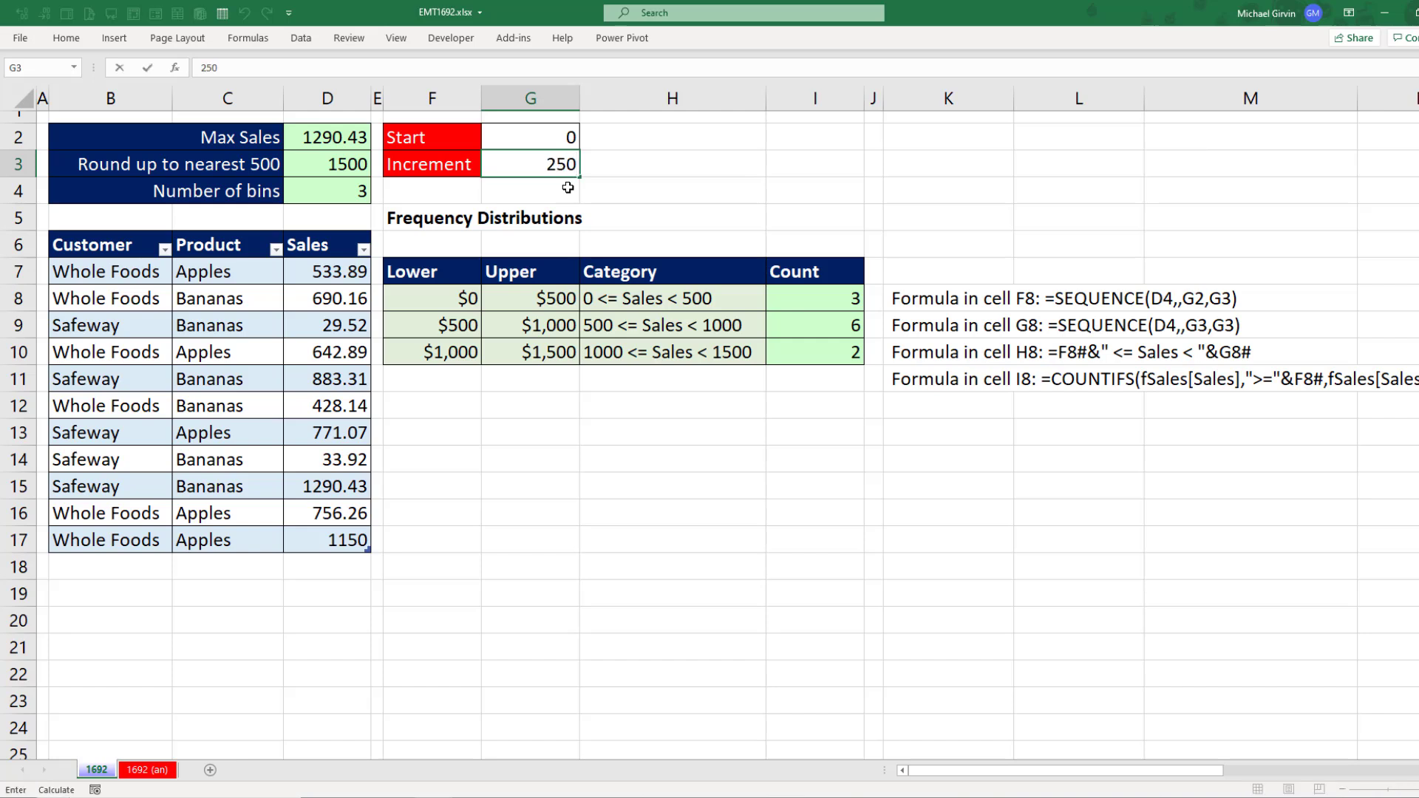
pyautogui.press('Return')
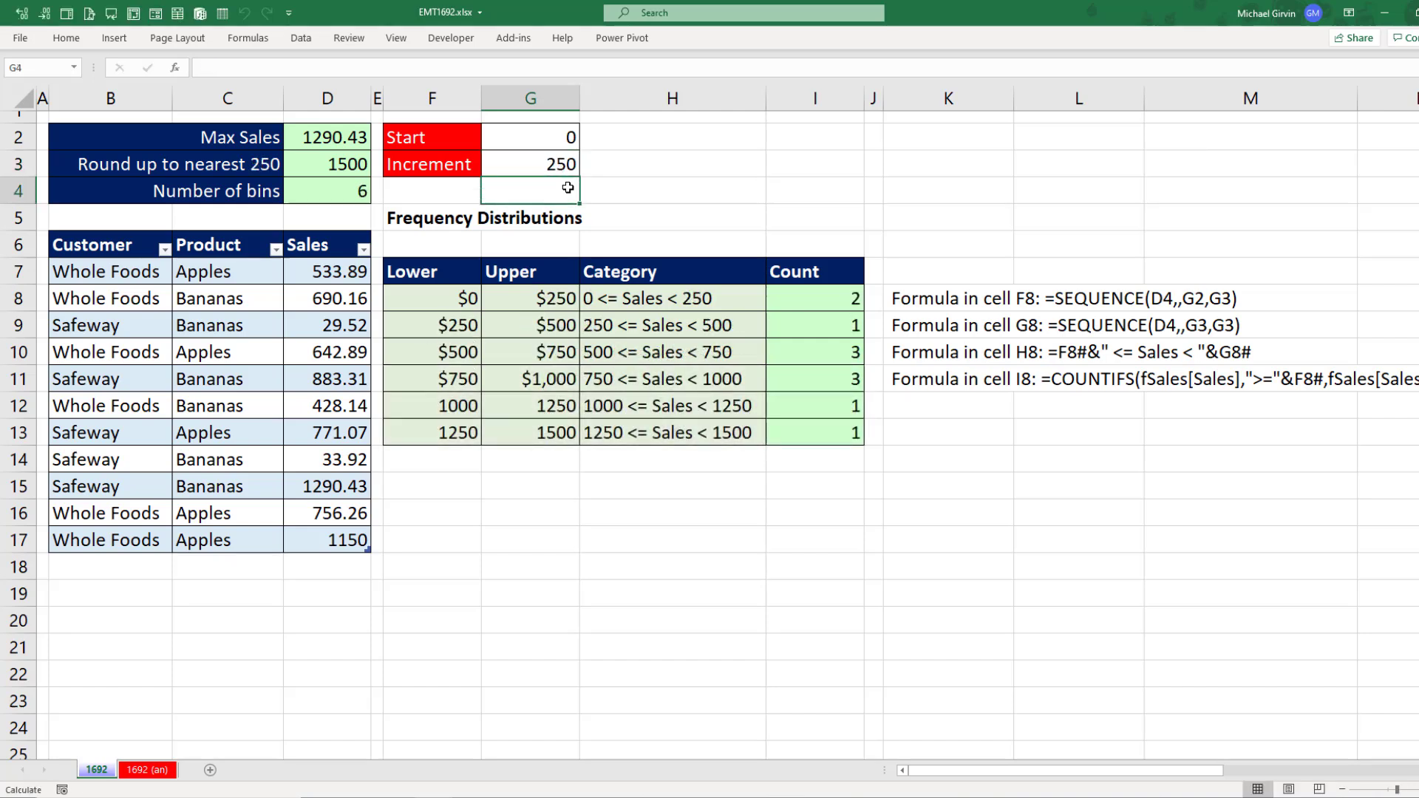